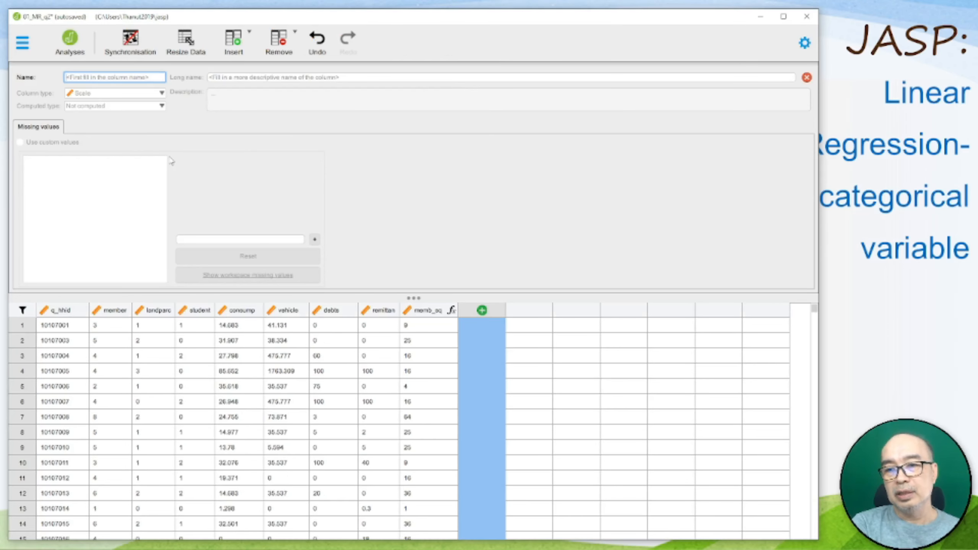
Name the new column student_cate.
{"action": "type", "text": "s"}
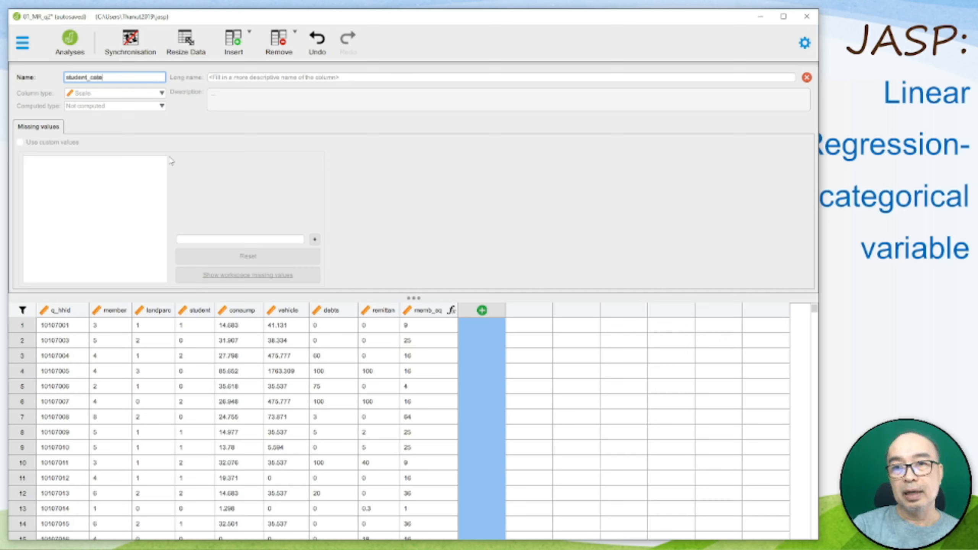
{"action": "type", "text": "tudent_cate"}
{"action": "key", "text": "Return"}
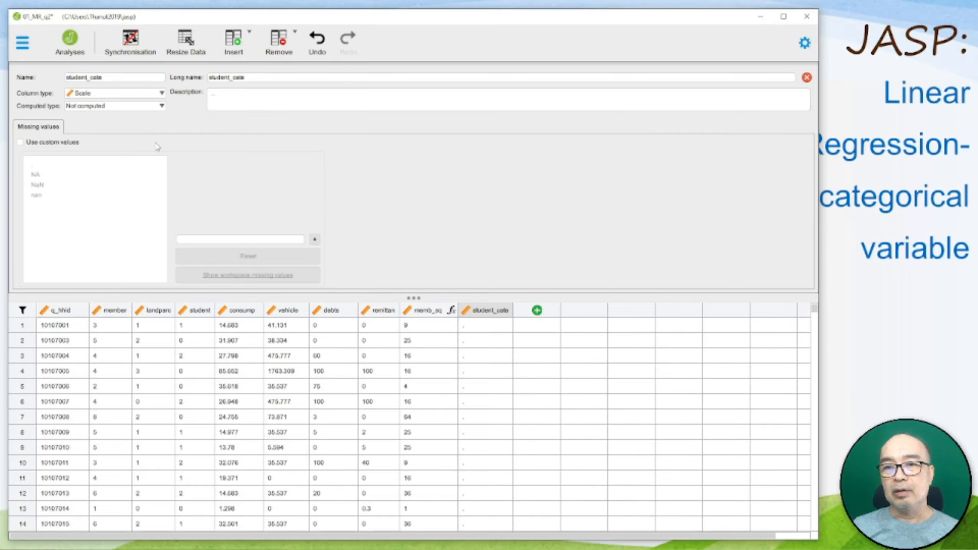
{"action": "left_click", "coordinate": [163, 94]}
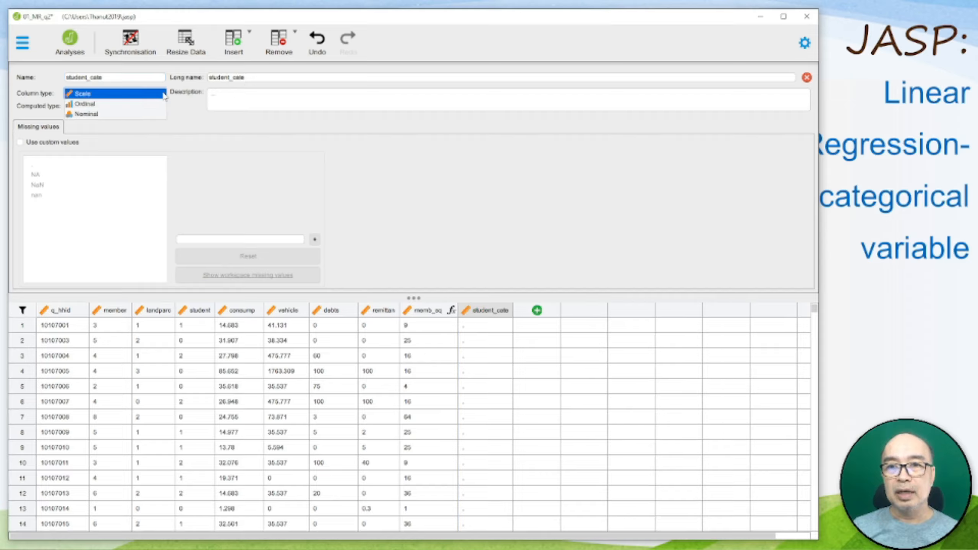
{"action": "left_click", "coordinate": [79, 114]}
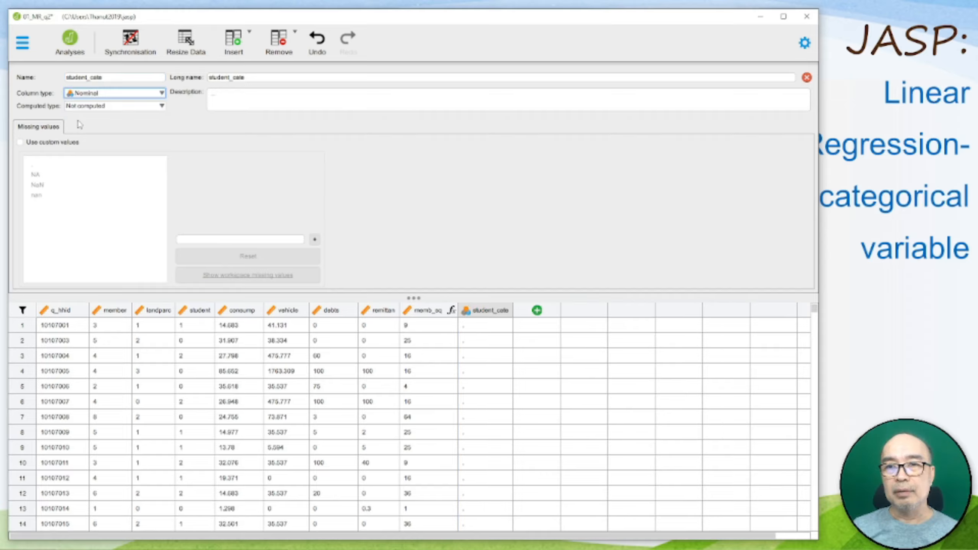
{"action": "left_click", "coordinate": [162, 94]}
{"action": "left_click", "coordinate": [92, 95]}
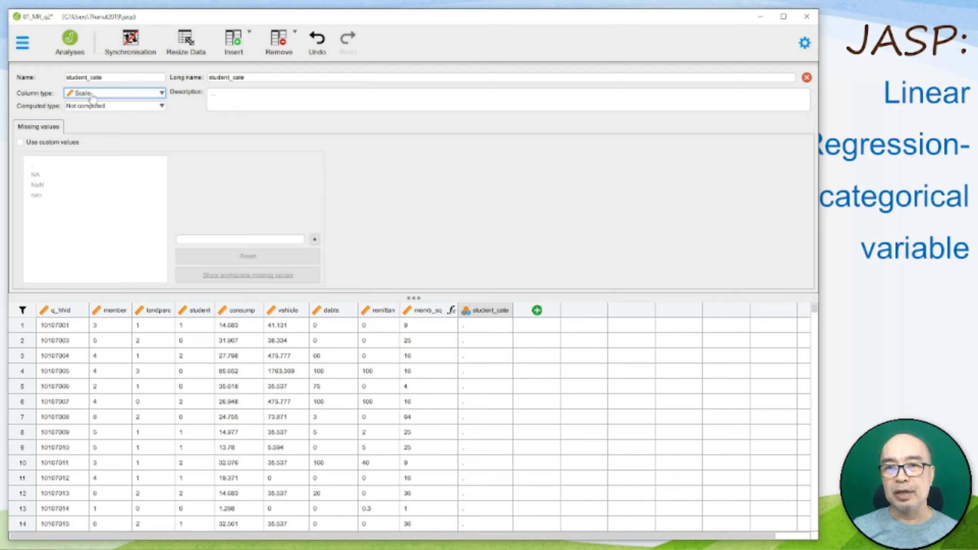
Make student_cate a column computed with drag-and-drop, define its formula as the student variable alone, and compute it.
{"action": "left_click", "coordinate": [162, 106]}
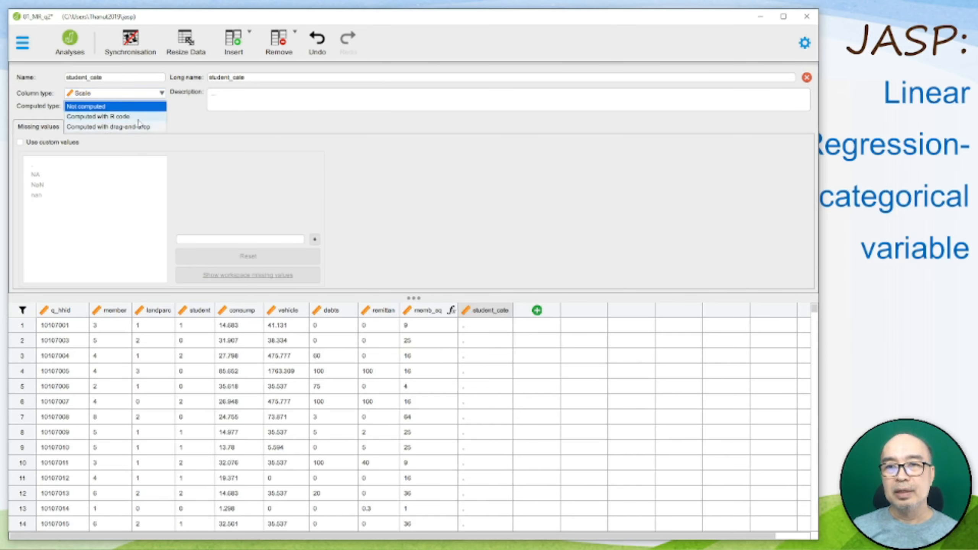
{"action": "left_click", "coordinate": [104, 127]}
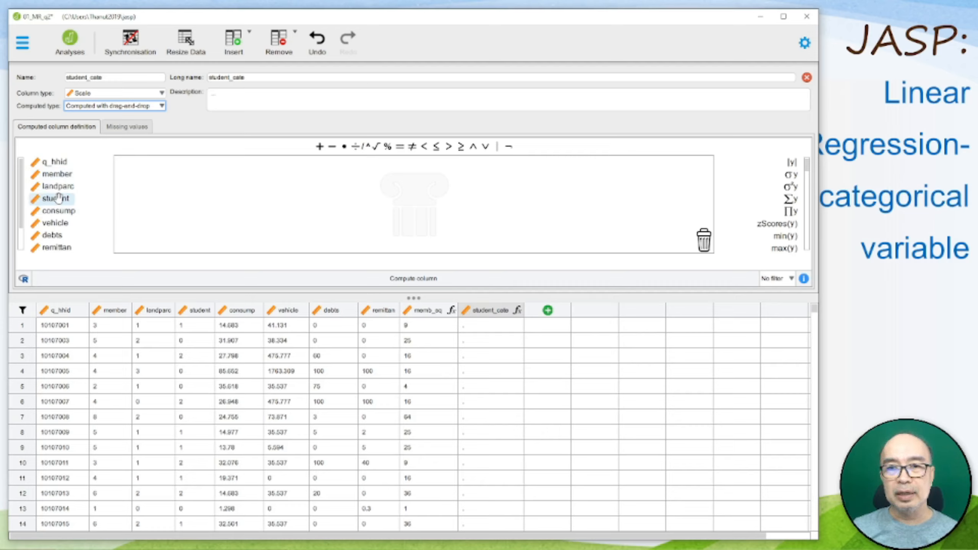
{"action": "left_click_drag", "start_coordinate": [55, 198], "coordinate": [123, 181]}
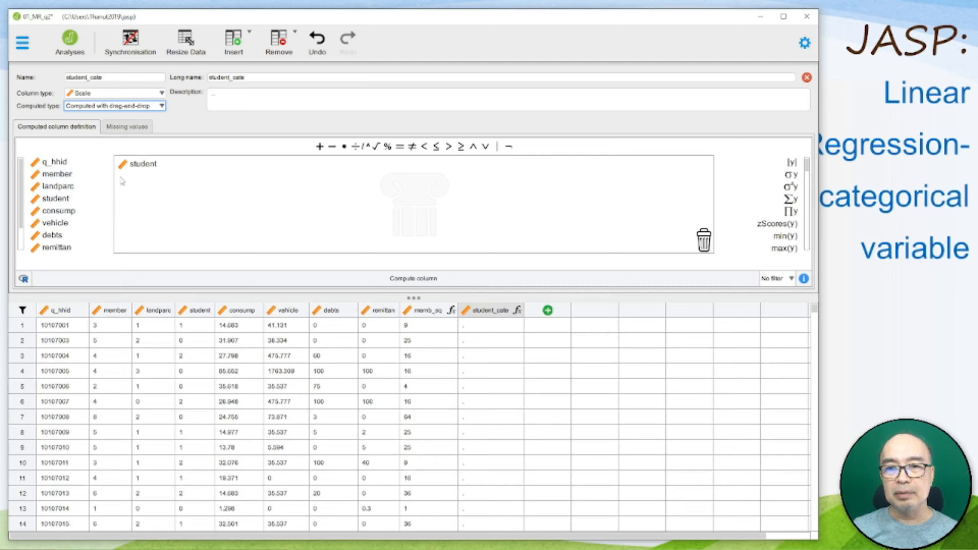
{"action": "left_click", "coordinate": [422, 281]}
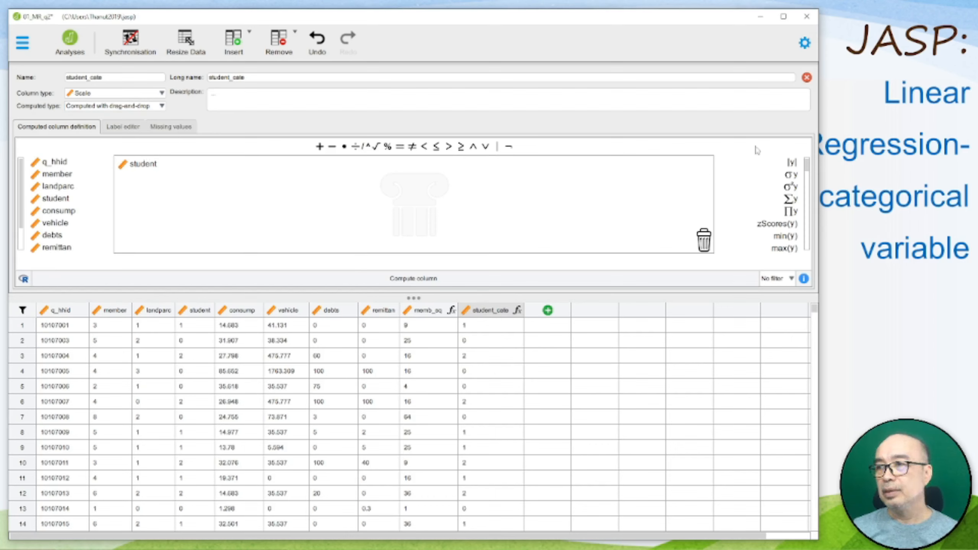
Change the column type of student_cate to Nominal and display its value labels.
{"action": "left_click", "coordinate": [162, 94]}
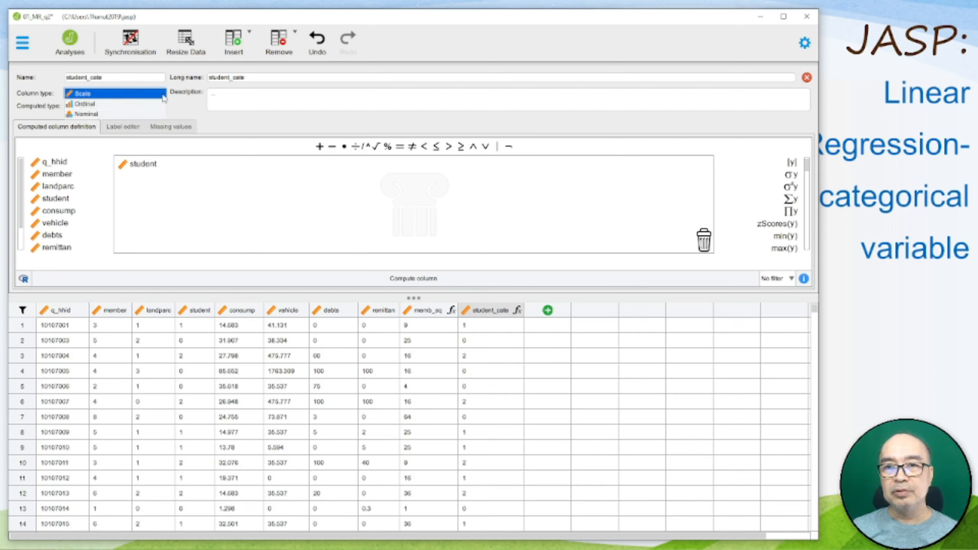
{"action": "left_click", "coordinate": [87, 115]}
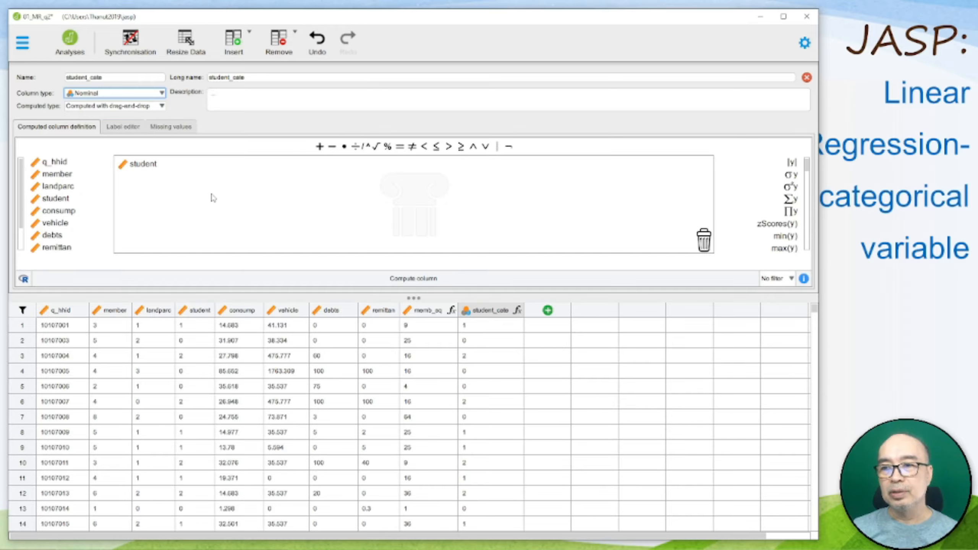
{"action": "left_click", "coordinate": [118, 131]}
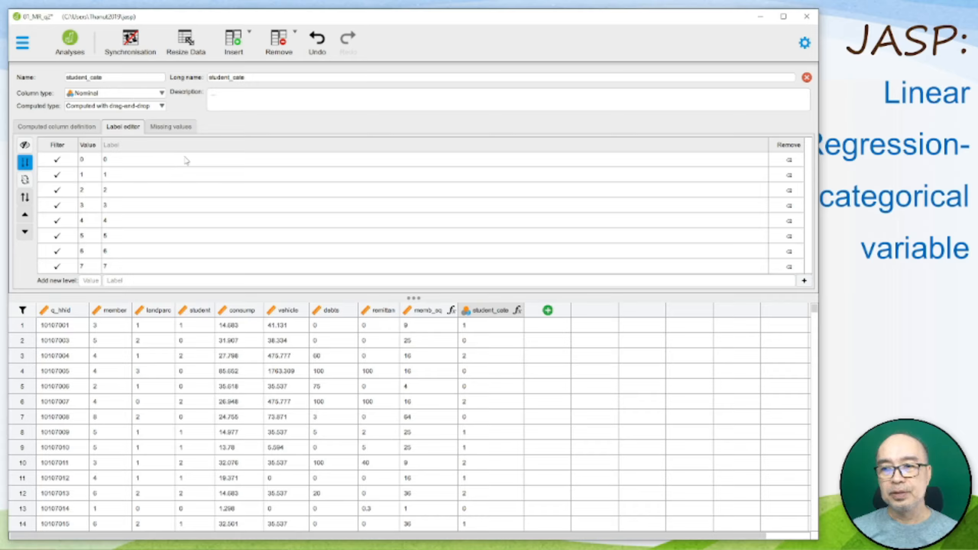
{"action": "left_click", "coordinate": [490, 346]}
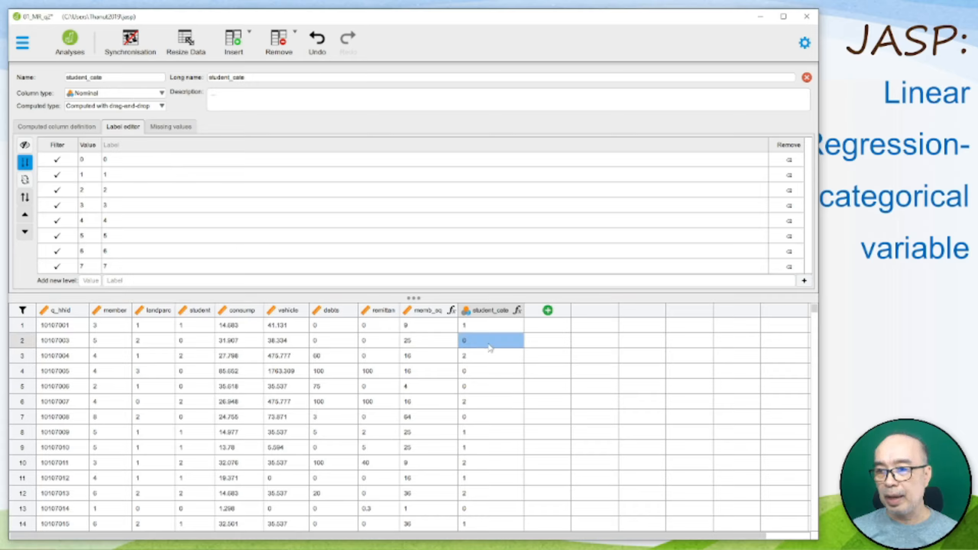
Set the computed type of student_cate to Not computed so that its values can be edited.
{"action": "left_click", "coordinate": [162, 107]}
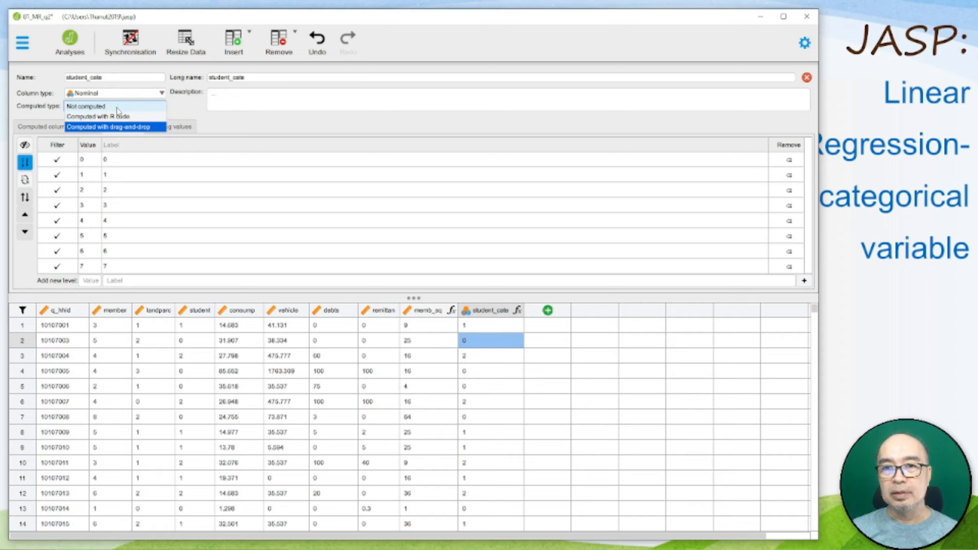
{"action": "left_click", "coordinate": [117, 107]}
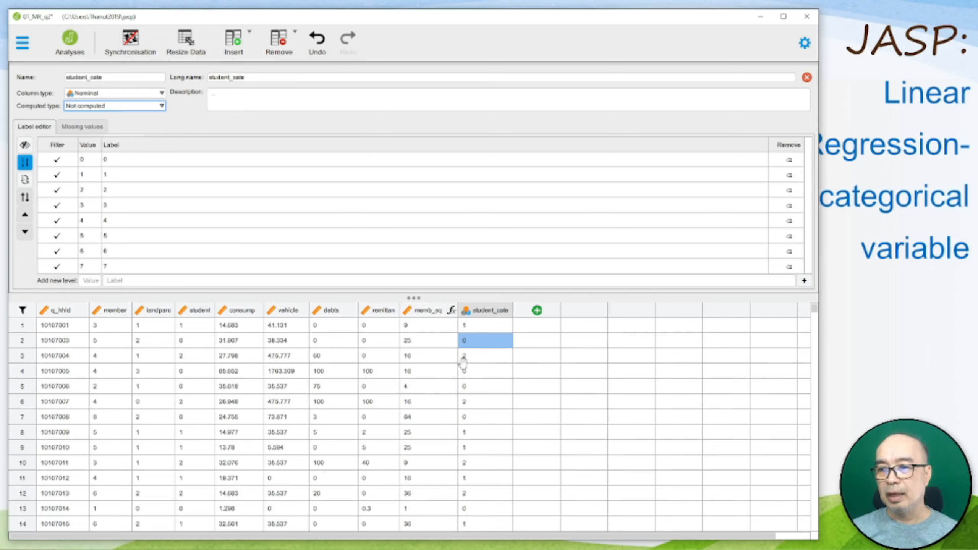
{"action": "left_click", "coordinate": [162, 106]}
{"action": "left_click", "coordinate": [162, 106]}
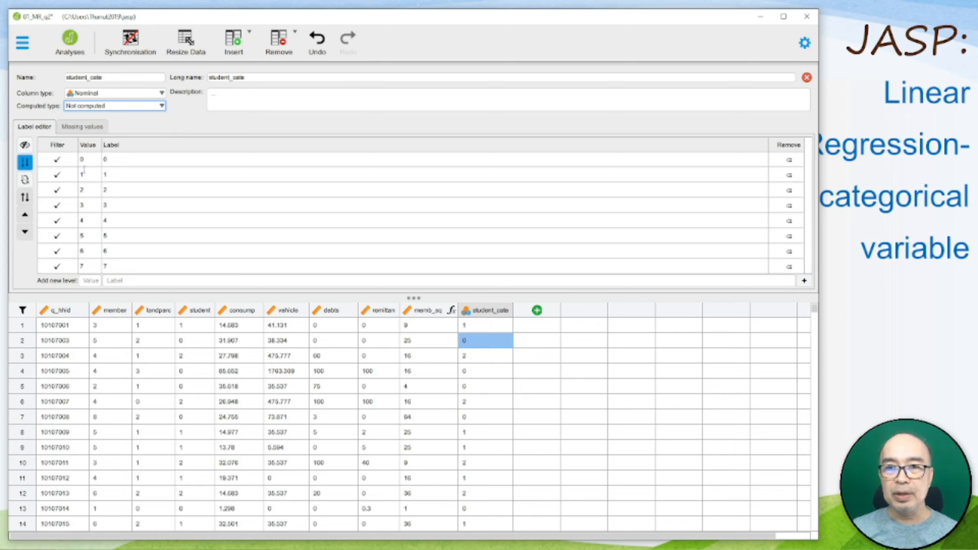
Recode the values 2 and 3 of student_cate to 1.
{"action": "left_click", "coordinate": [83, 191]}
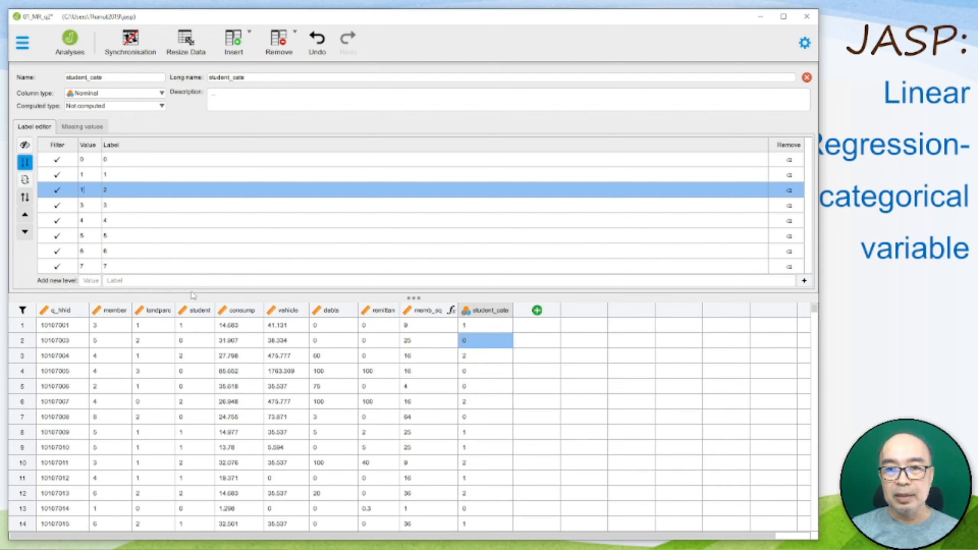
{"action": "key", "text": "Return"}
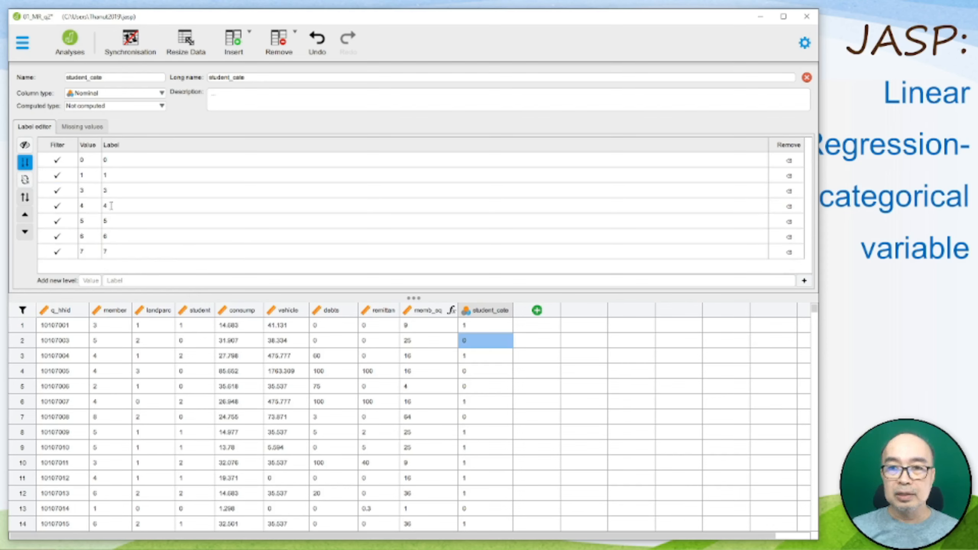
{"action": "left_click", "coordinate": [87, 191]}
{"action": "double_click", "coordinate": [82, 191]}
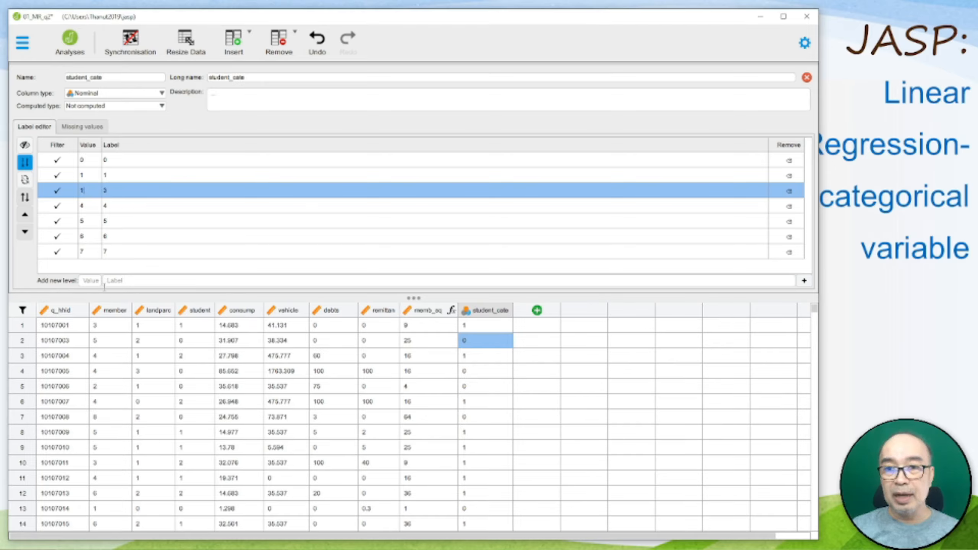
{"action": "type", "text": "1"}
{"action": "key", "text": "Return"}
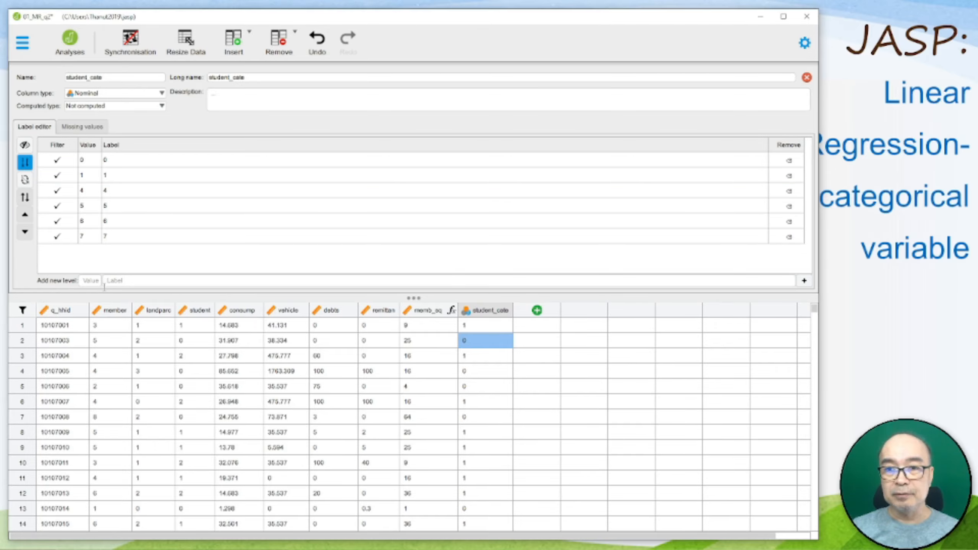
Recode the remaining student_cate values 4, 5, 6 and 7 to 1.
{"action": "left_click", "coordinate": [82, 190]}
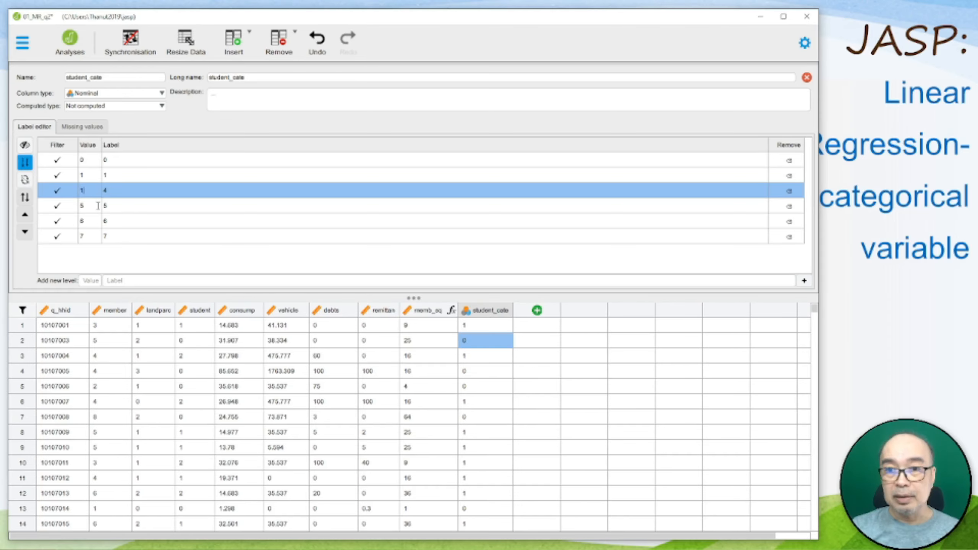
{"action": "key", "text": "Return"}
{"action": "left_click", "coordinate": [90, 191]}
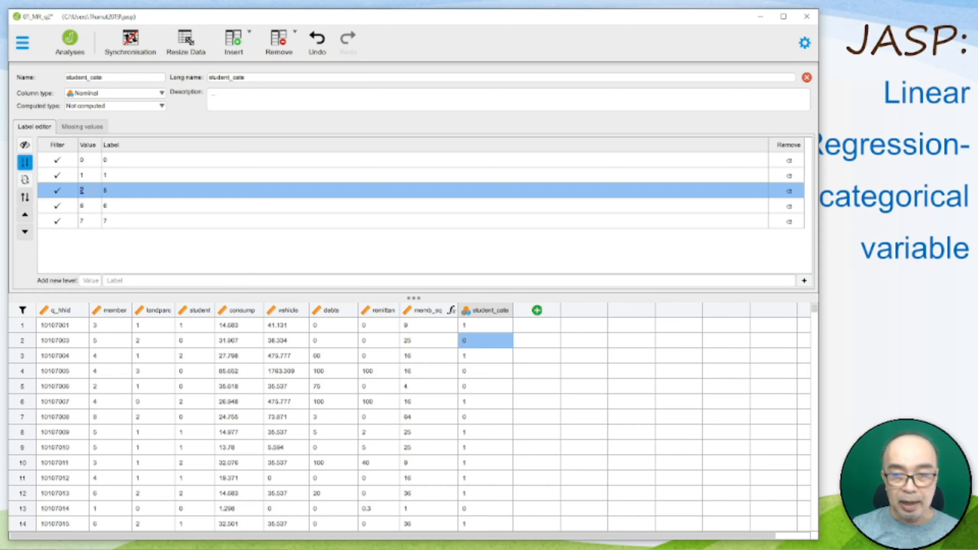
{"action": "key", "text": "Return"}
{"action": "left_click", "coordinate": [91, 190]}
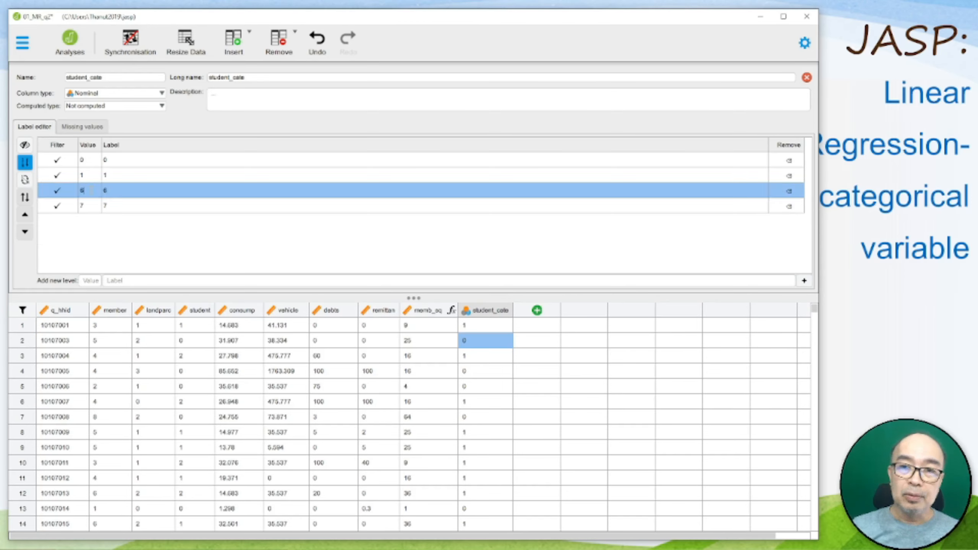
{"action": "key", "text": "Return"}
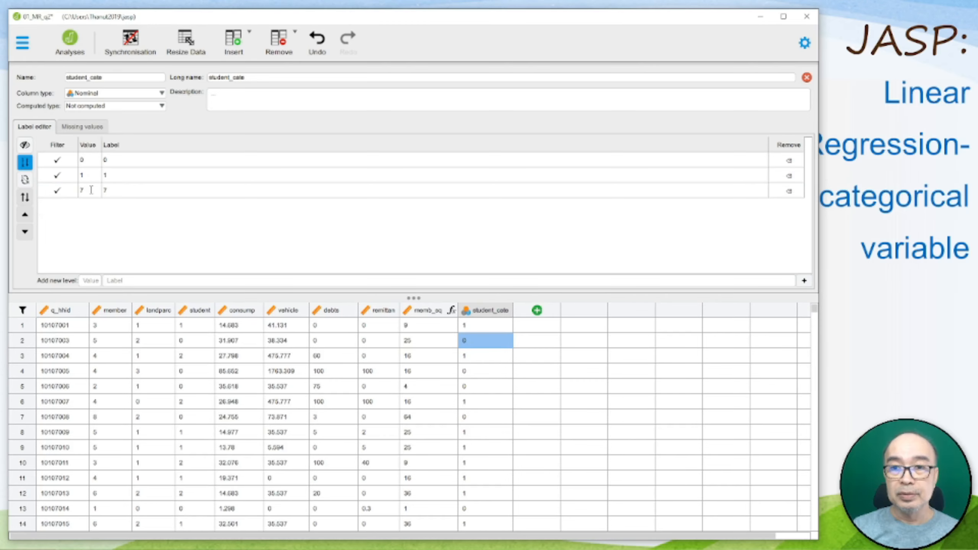
{"action": "left_click", "coordinate": [91, 191]}
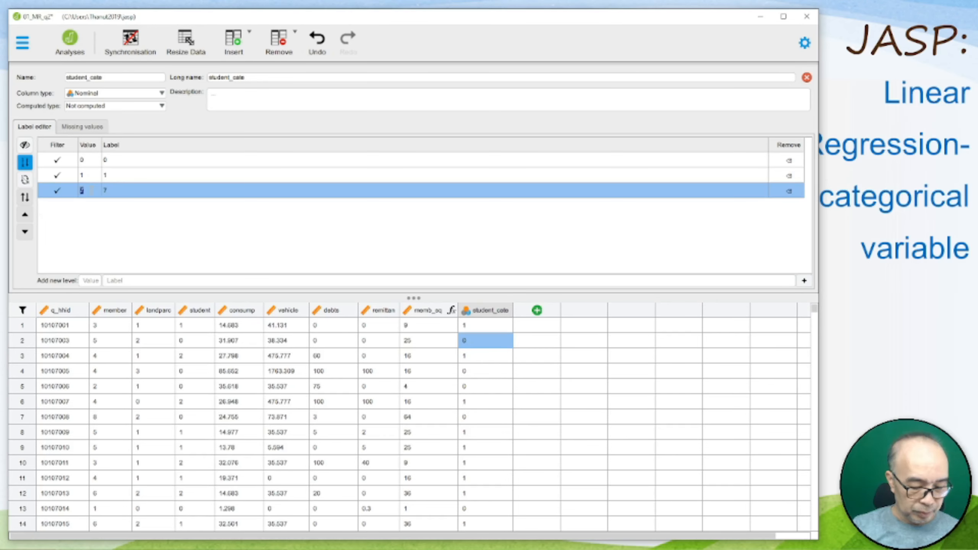
{"action": "type", "text": "1"}
{"action": "key", "text": "Return"}
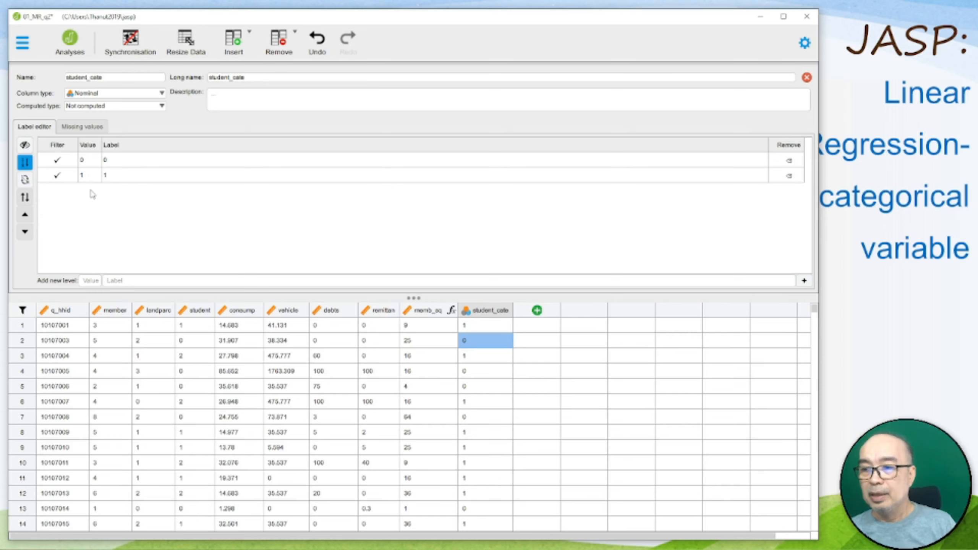
Compare the student and student_cate columns row by row to check the recoding into 0 and 1.
{"action": "left_click", "coordinate": [540, 341]}
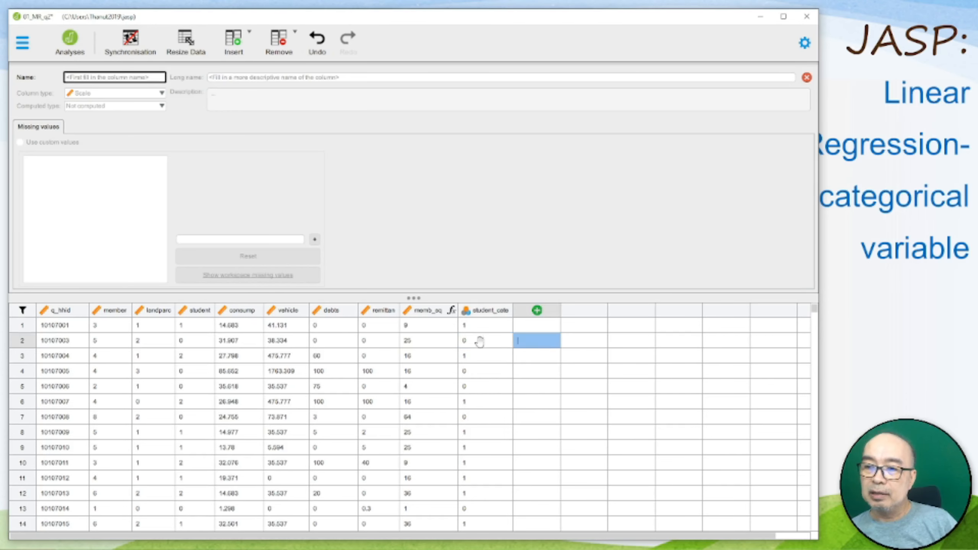
{"action": "left_click", "coordinate": [477, 326]}
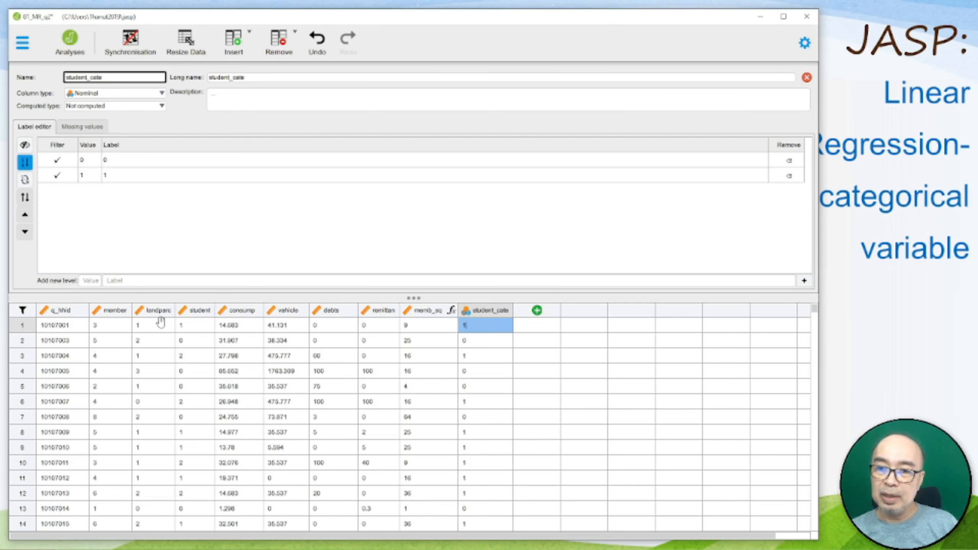
{"action": "left_click", "coordinate": [192, 327]}
{"action": "left_click", "coordinate": [479, 324]}
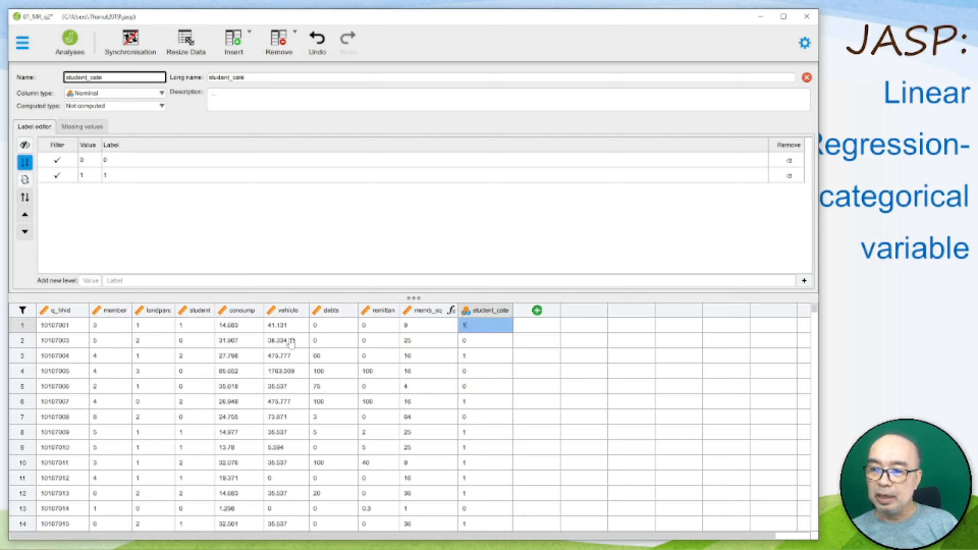
{"action": "left_click", "coordinate": [202, 326]}
{"action": "left_click", "coordinate": [197, 346]}
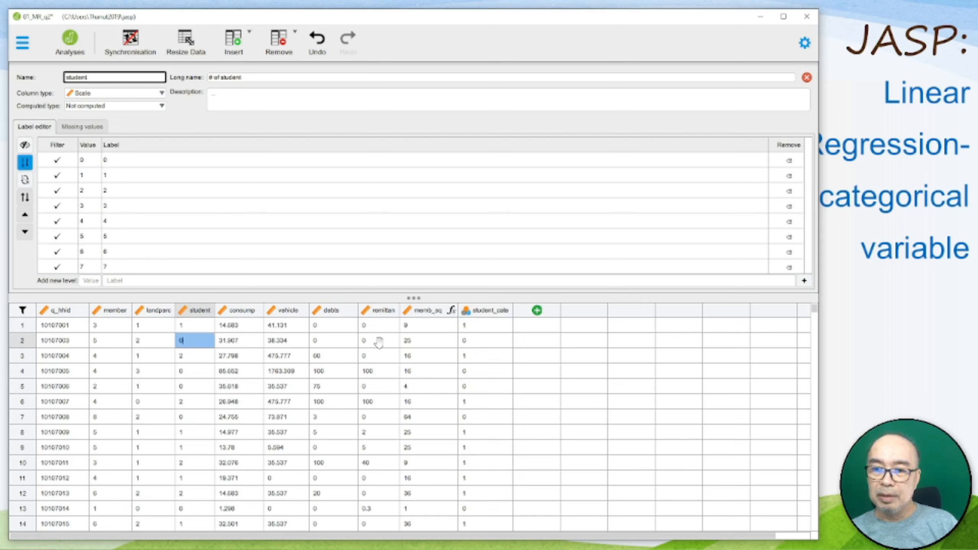
{"action": "left_click", "coordinate": [491, 343]}
{"action": "left_click", "coordinate": [197, 359]}
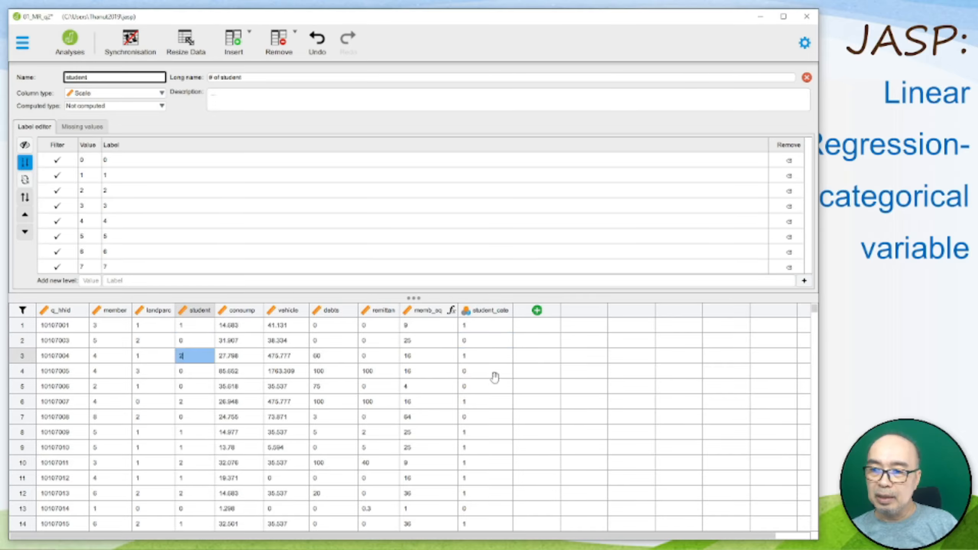
{"action": "left_click", "coordinate": [488, 362]}
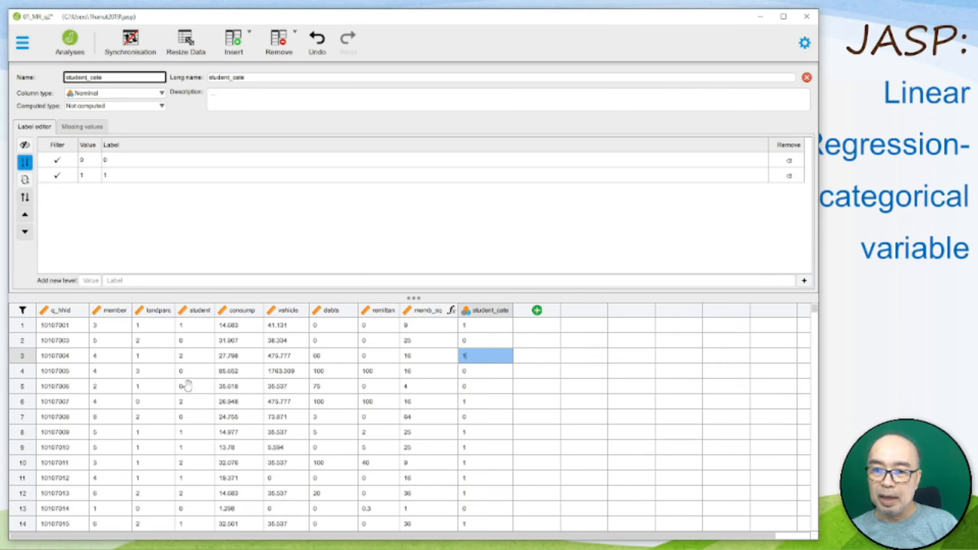
{"action": "left_click", "coordinate": [477, 375]}
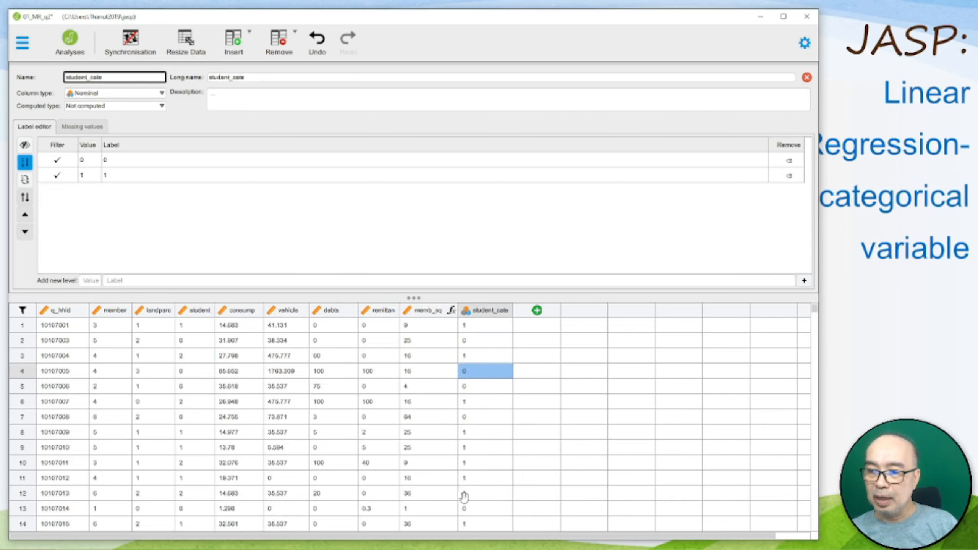
{"action": "scroll", "coordinate": [171, 502], "scroll_direction": "down", "scroll_amount": 1}
{"action": "scroll", "coordinate": [171, 503], "scroll_direction": "down", "scroll_amount": 3}
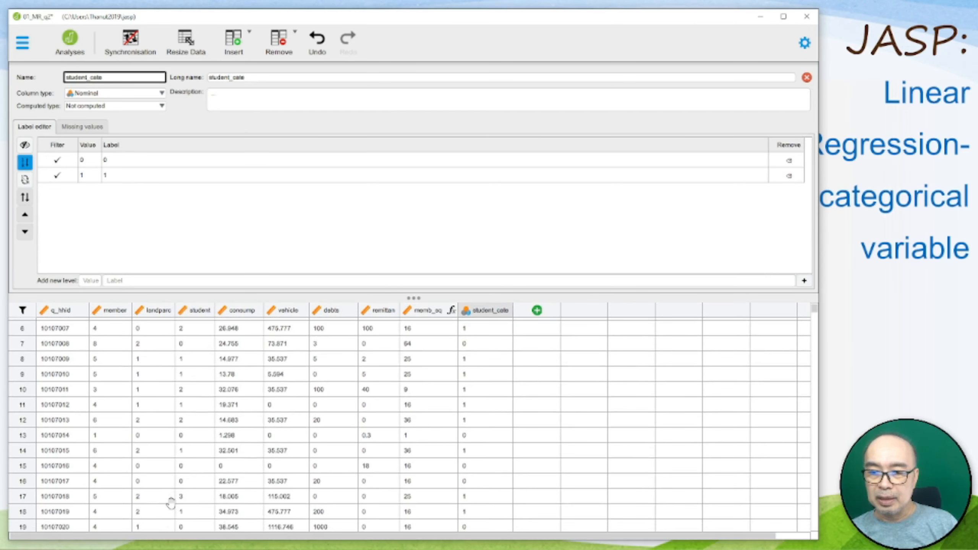
{"action": "scroll", "coordinate": [154, 504], "scroll_direction": "down", "scroll_amount": 5}
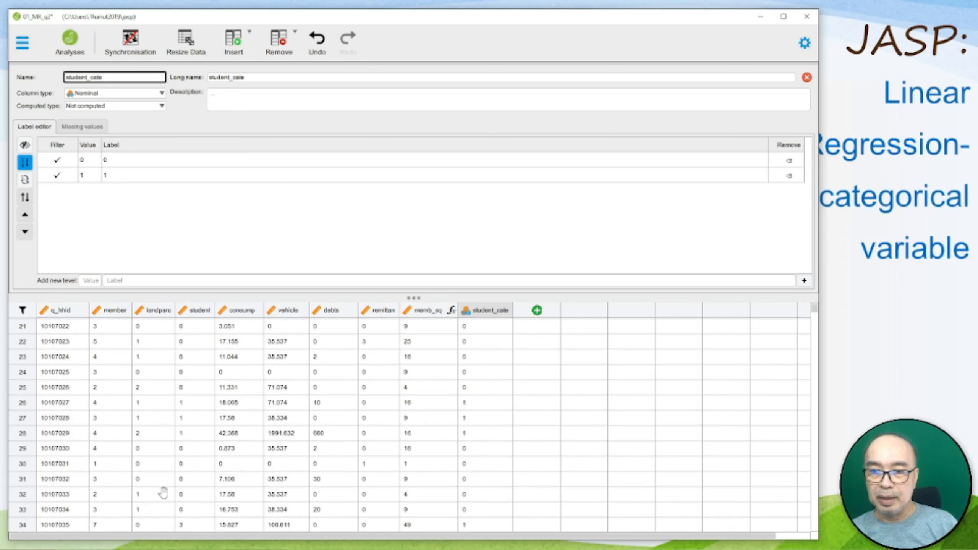
Check the student_cate value of the household in row 17 against its student value of 3.
{"action": "scroll", "coordinate": [175, 479], "scroll_direction": "up", "scroll_amount": 4}
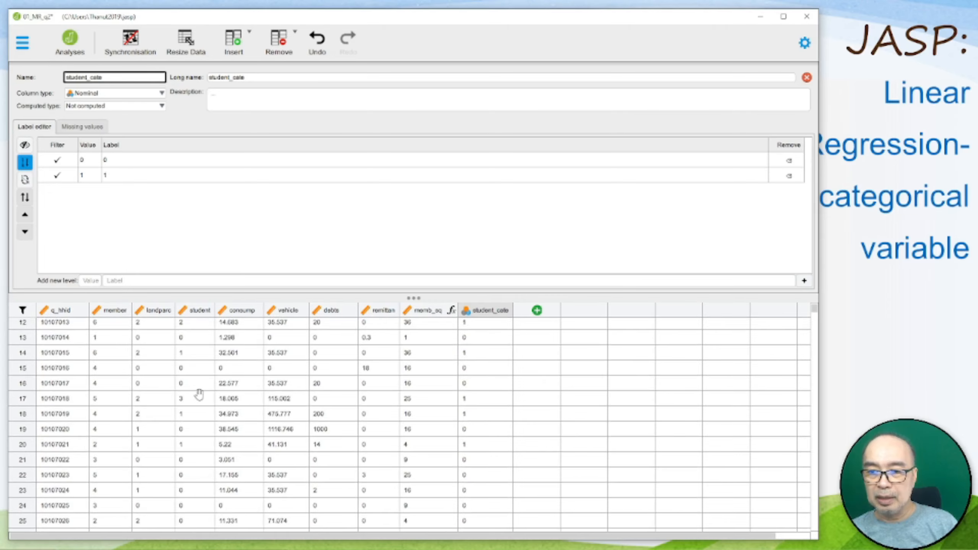
{"action": "left_click", "coordinate": [196, 399]}
{"action": "left_click", "coordinate": [482, 399]}
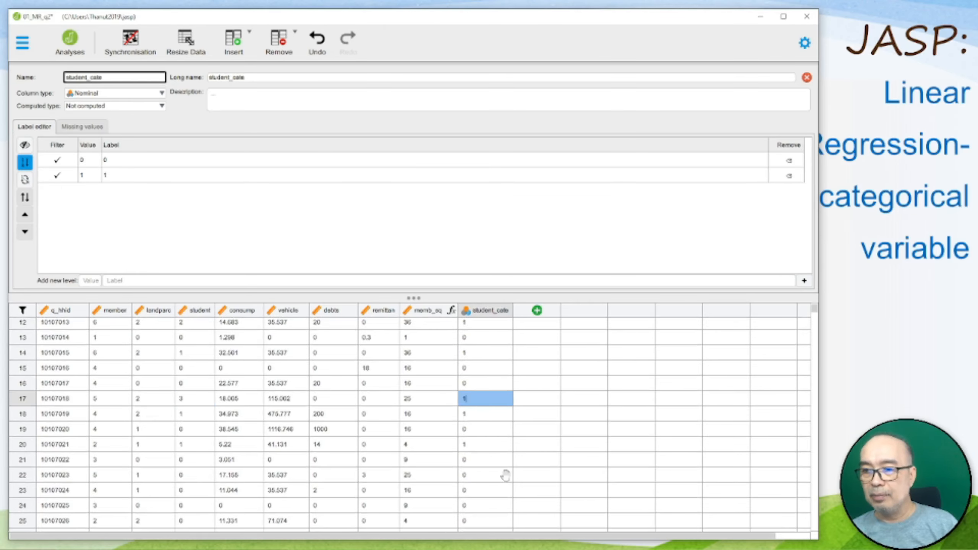
{"action": "scroll", "coordinate": [506, 474], "scroll_direction": "up", "scroll_amount": 5}
{"action": "scroll", "coordinate": [547, 405], "scroll_direction": "up", "scroll_amount": 1}
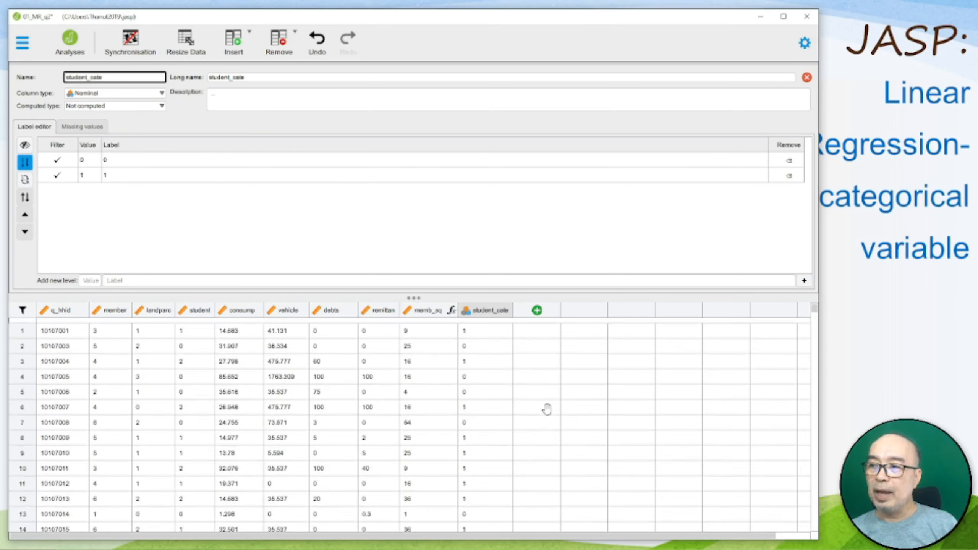
Save a copy of the dataset in the jasp folder under the file name 01_MR_cat2.
{"action": "left_click", "coordinate": [22, 43]}
{"action": "left_click", "coordinate": [29, 153]}
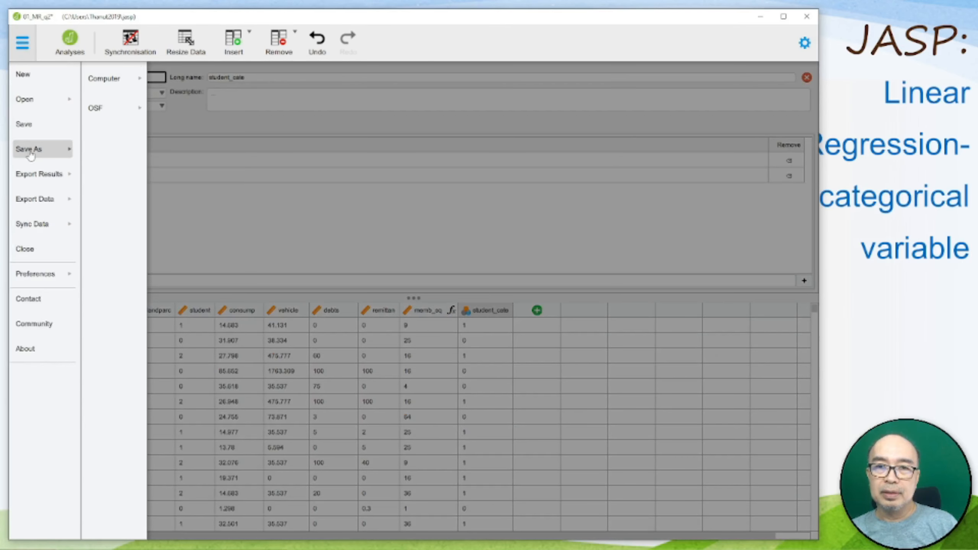
{"action": "left_click", "coordinate": [208, 139]}
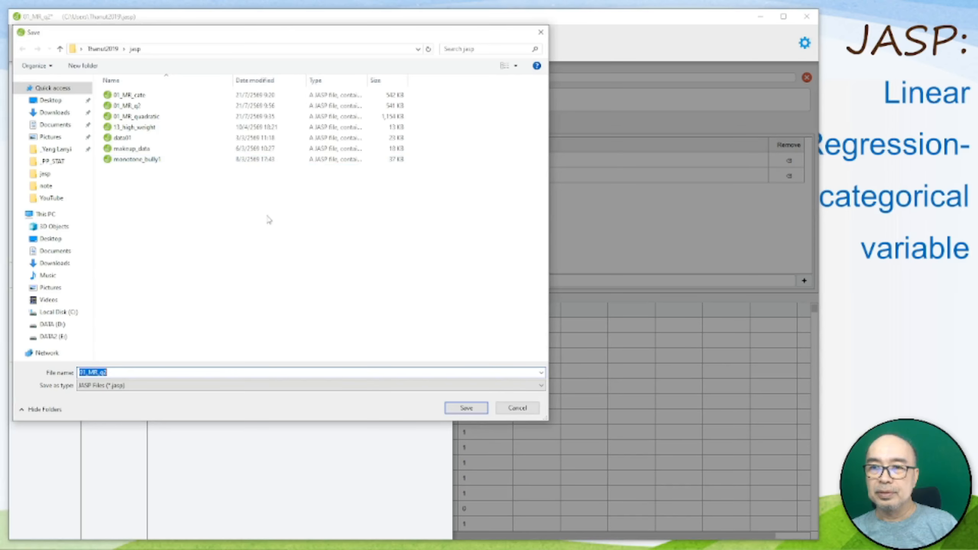
{"action": "left_click", "coordinate": [121, 372]}
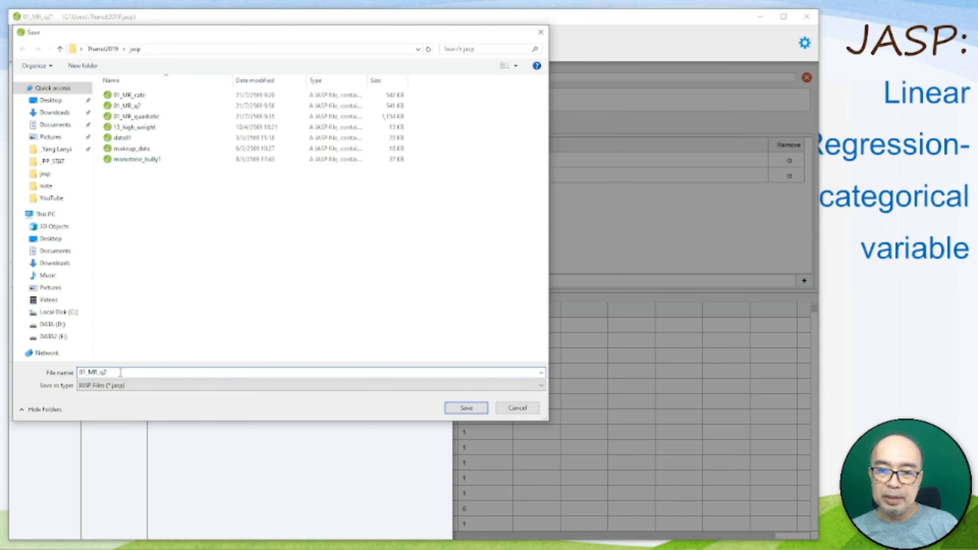
{"action": "key", "text": "BackSpace"}
{"action": "key", "text": "BackSpace"}
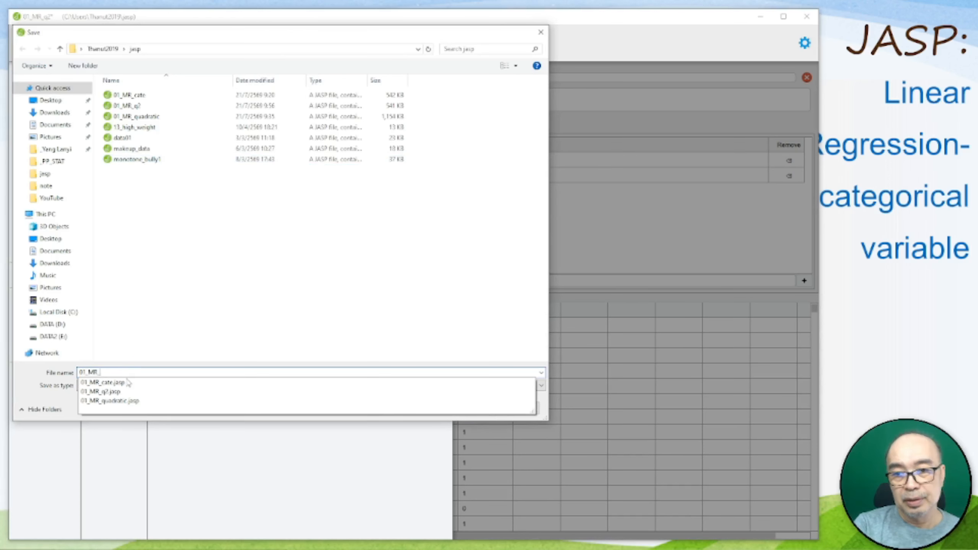
{"action": "type", "text": "ca"}
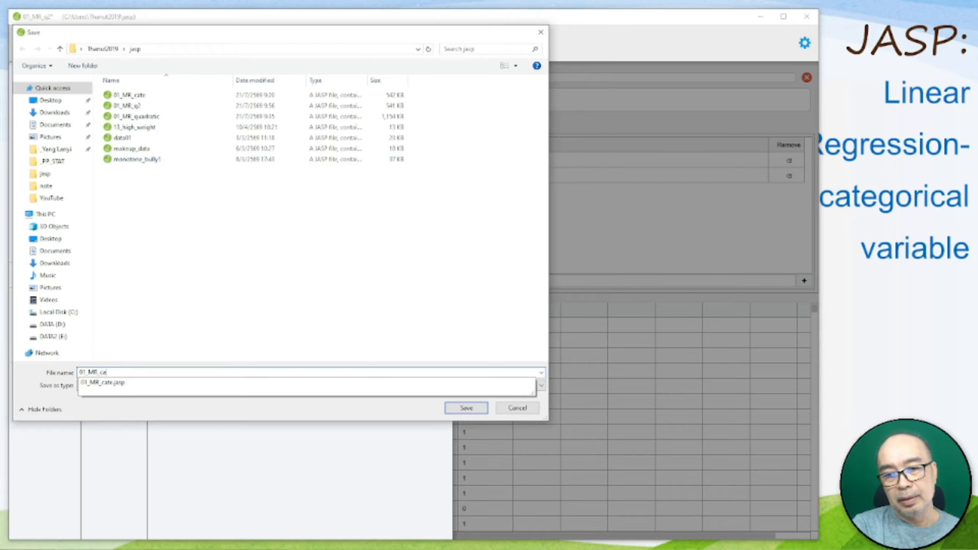
{"action": "type", "text": "t2"}
{"action": "key", "text": "Return"}
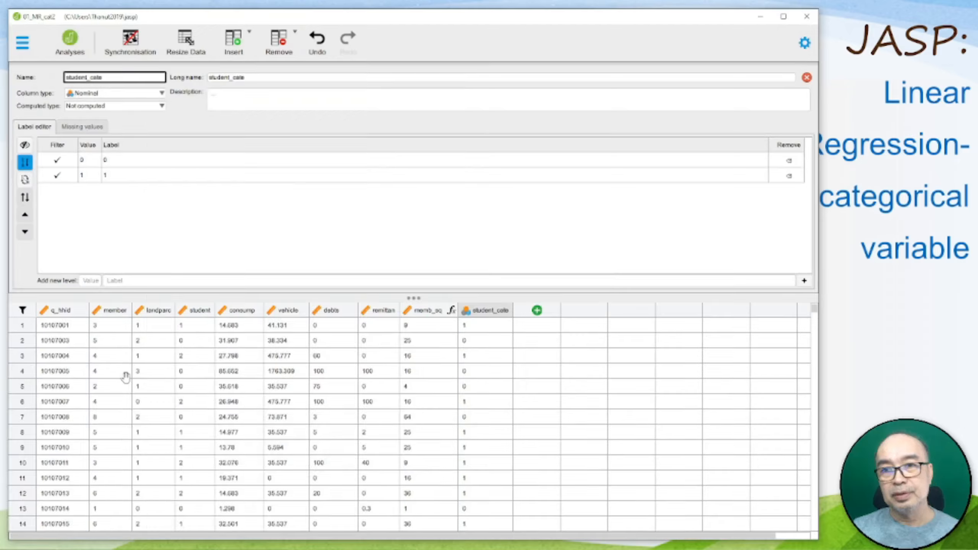
Close the student_cate column editor and leave data editing for the analyses.
{"action": "left_click", "coordinate": [807, 79]}
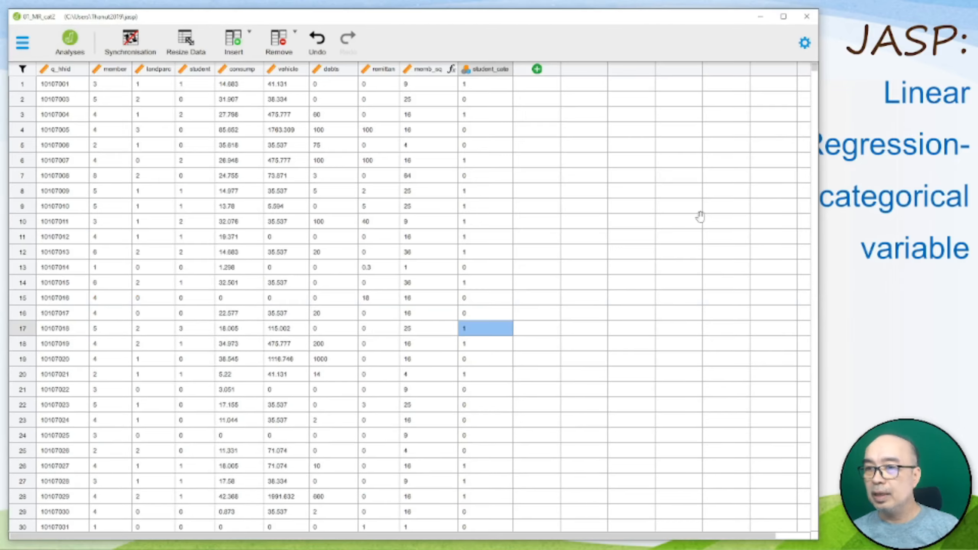
{"action": "left_click", "coordinate": [581, 304]}
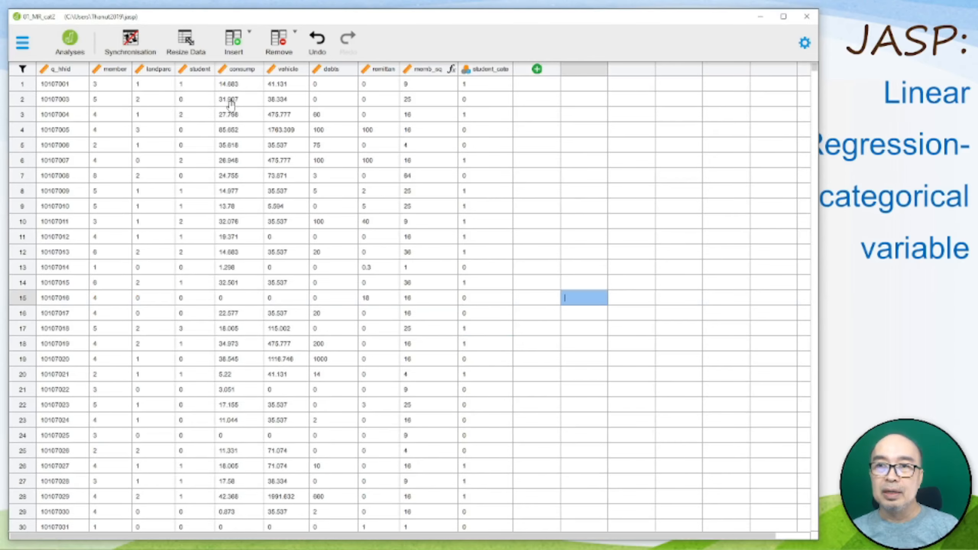
{"action": "left_click", "coordinate": [58, 50]}
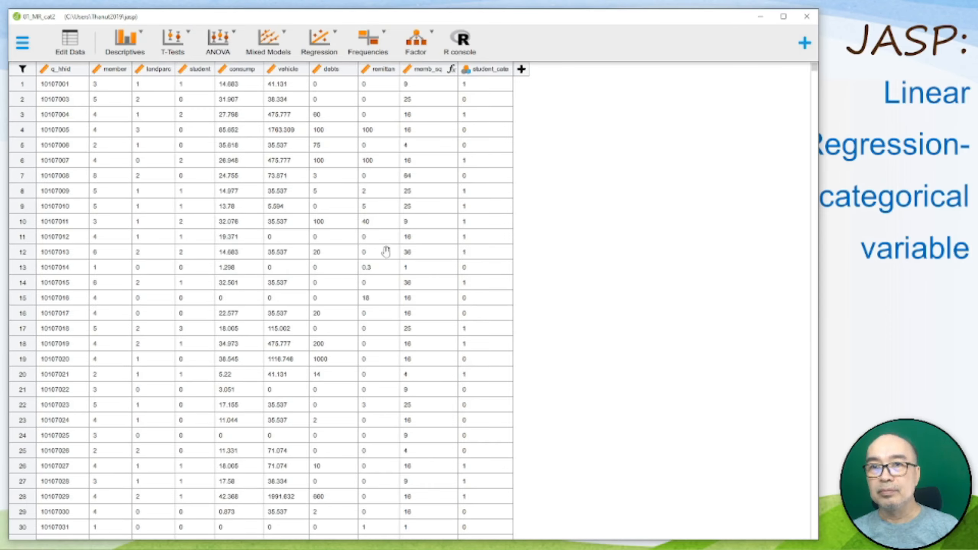
Set up a classical linear regression with remittan as the dependent variable and member as a covariate.
{"action": "left_click", "coordinate": [316, 49]}
{"action": "left_click", "coordinate": [330, 100]}
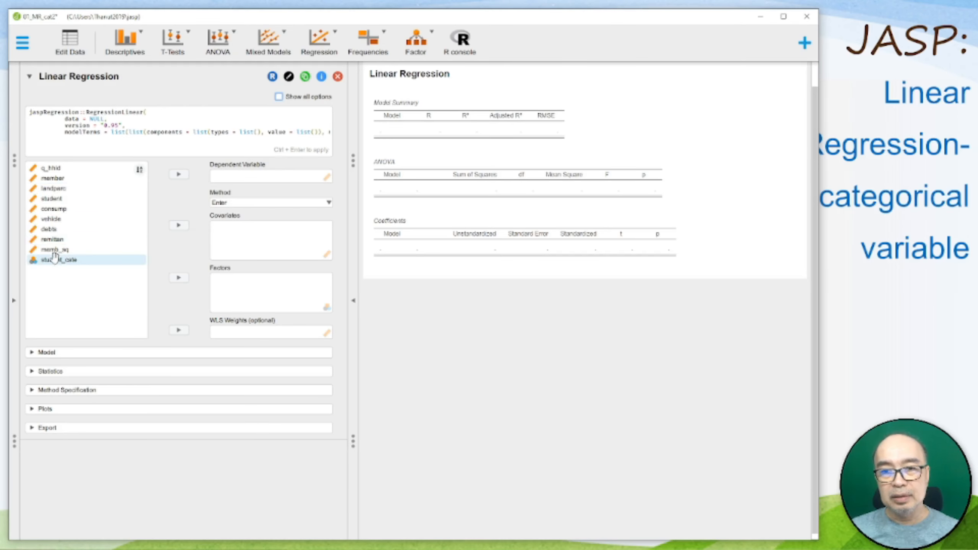
{"action": "left_click", "coordinate": [53, 239]}
{"action": "left_click", "coordinate": [179, 174]}
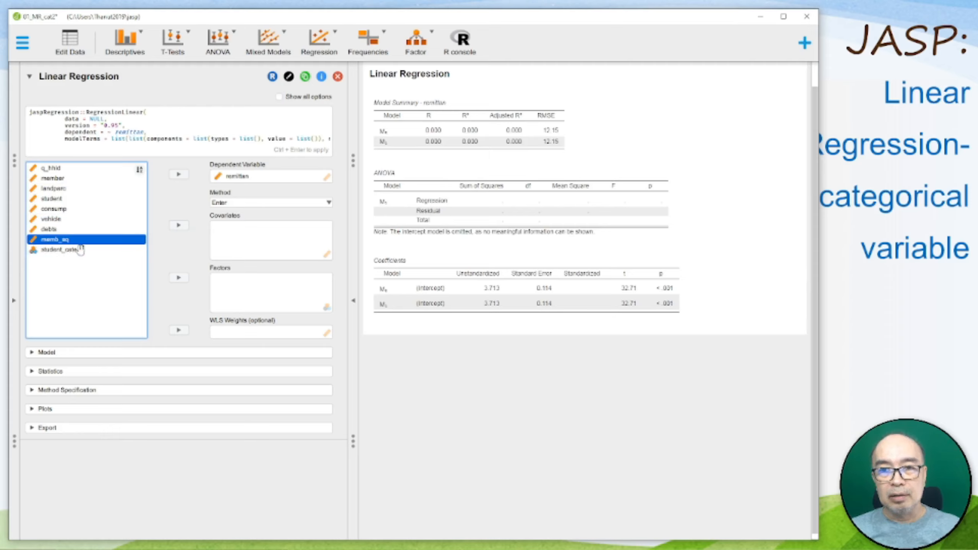
{"action": "left_click", "coordinate": [53, 178]}
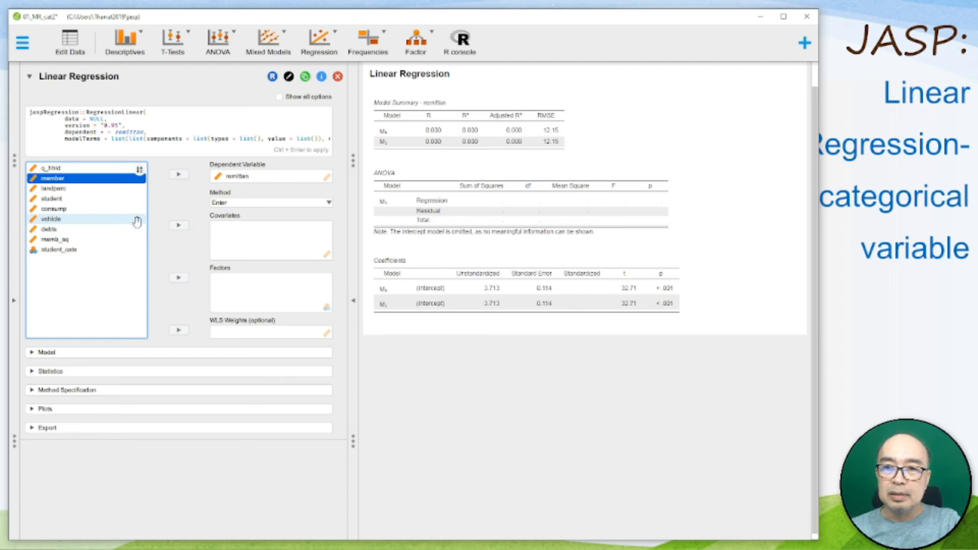
{"action": "left_click", "coordinate": [179, 225]}
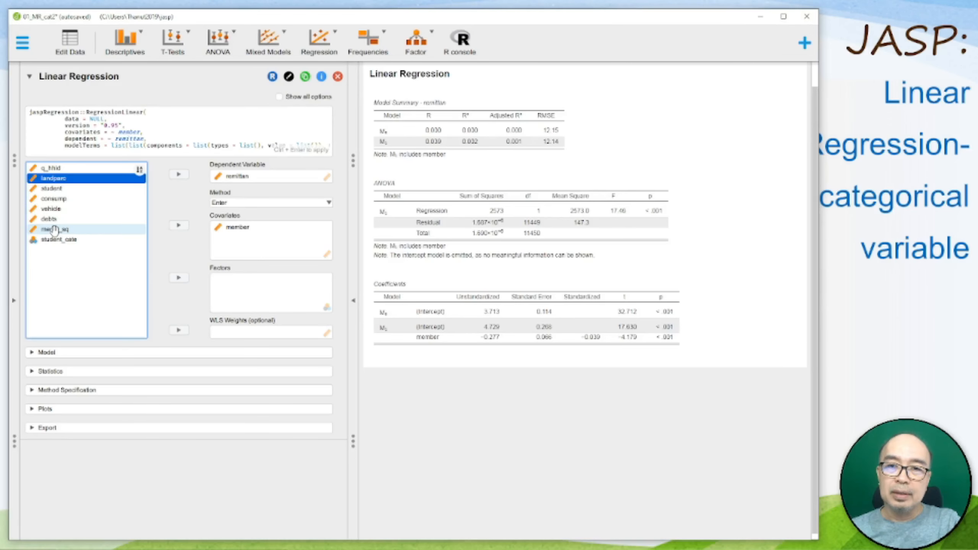
Try memb_sq as a second covariate beside member, and take it out of the model again.
{"action": "left_click", "coordinate": [54, 229]}
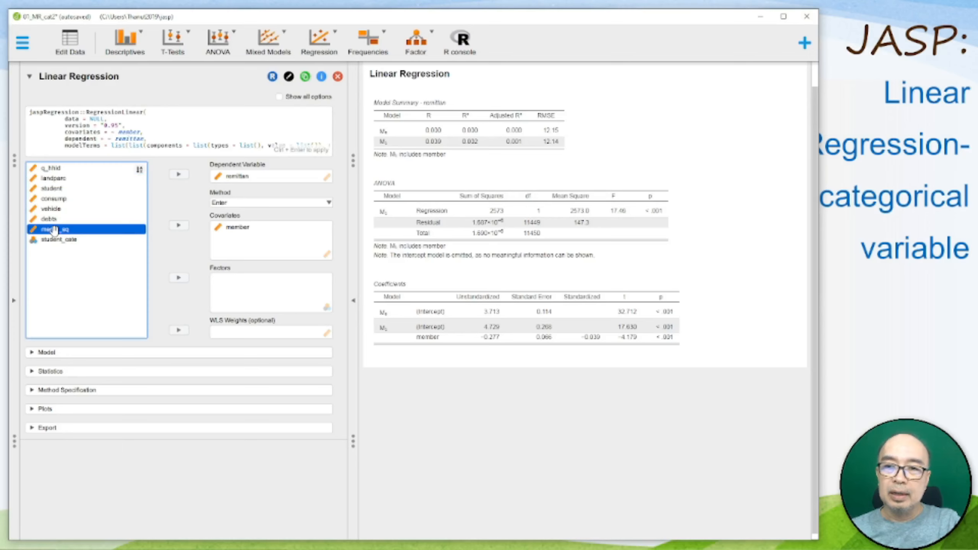
{"action": "left_click", "coordinate": [179, 225]}
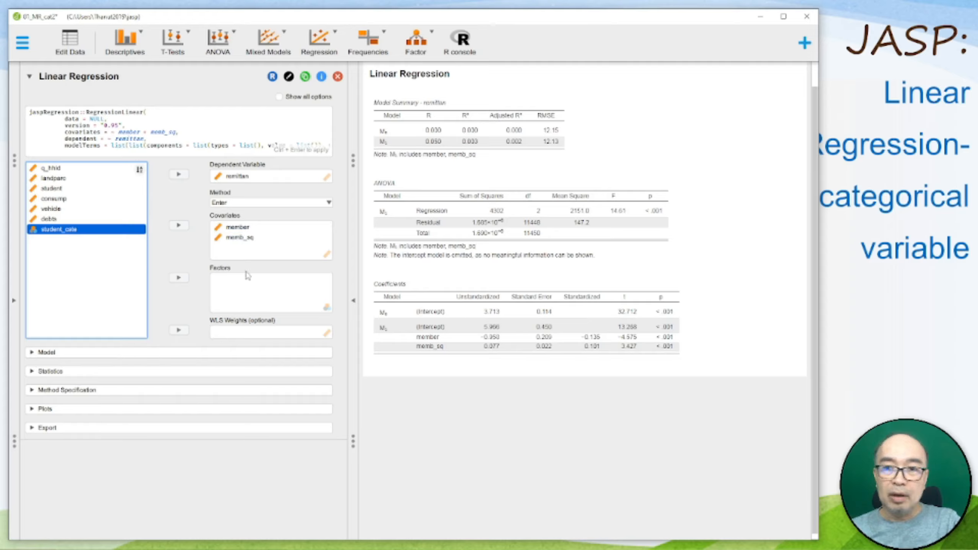
{"action": "left_click", "coordinate": [239, 238]}
{"action": "left_click", "coordinate": [180, 225]}
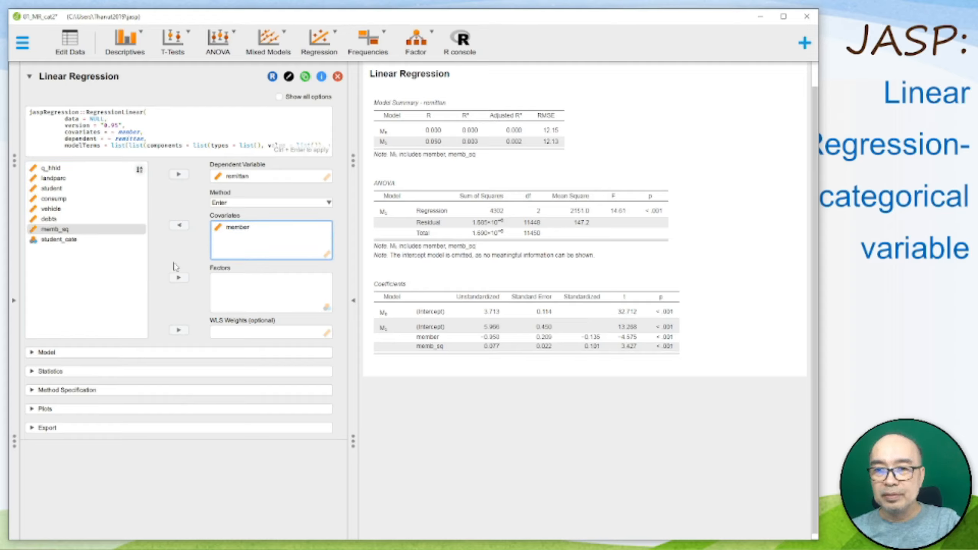
Try student as a covariate beside member, and remove it from the model again.
{"action": "left_click", "coordinate": [54, 240]}
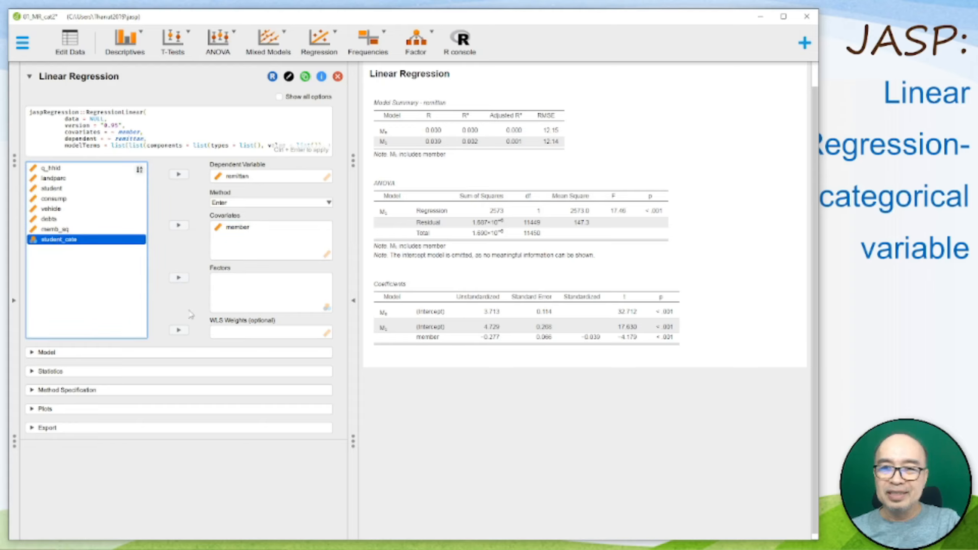
{"action": "left_click", "coordinate": [52, 188]}
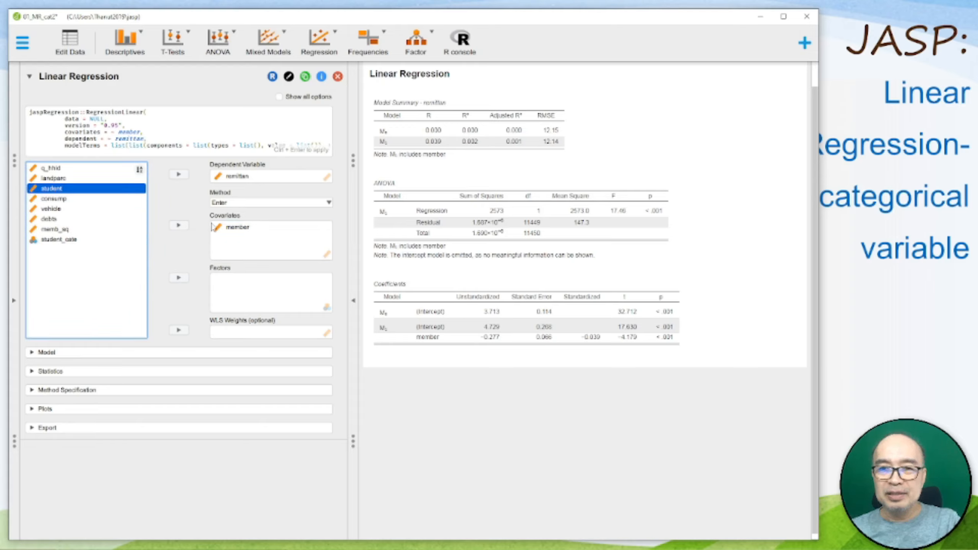
{"action": "left_click", "coordinate": [181, 225]}
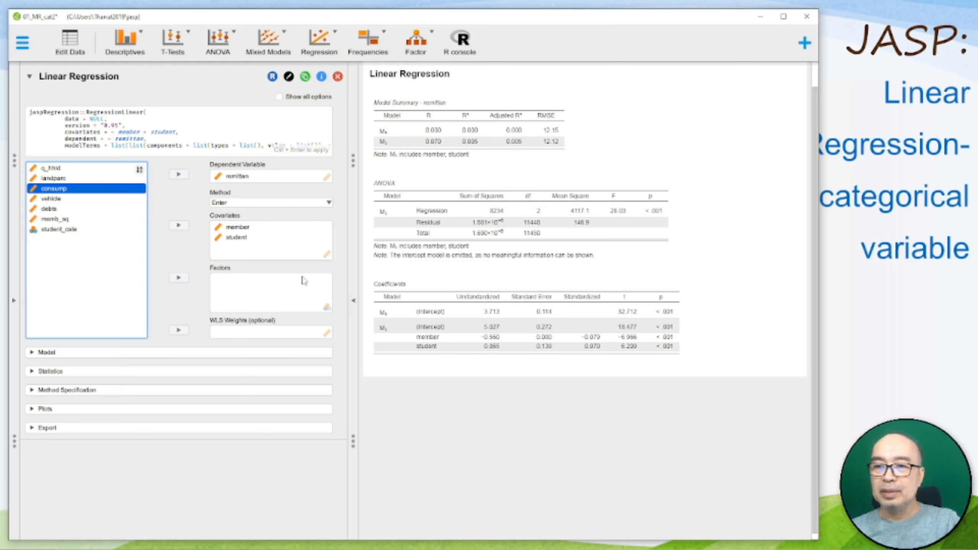
{"action": "left_click", "coordinate": [230, 239]}
{"action": "left_click", "coordinate": [180, 227]}
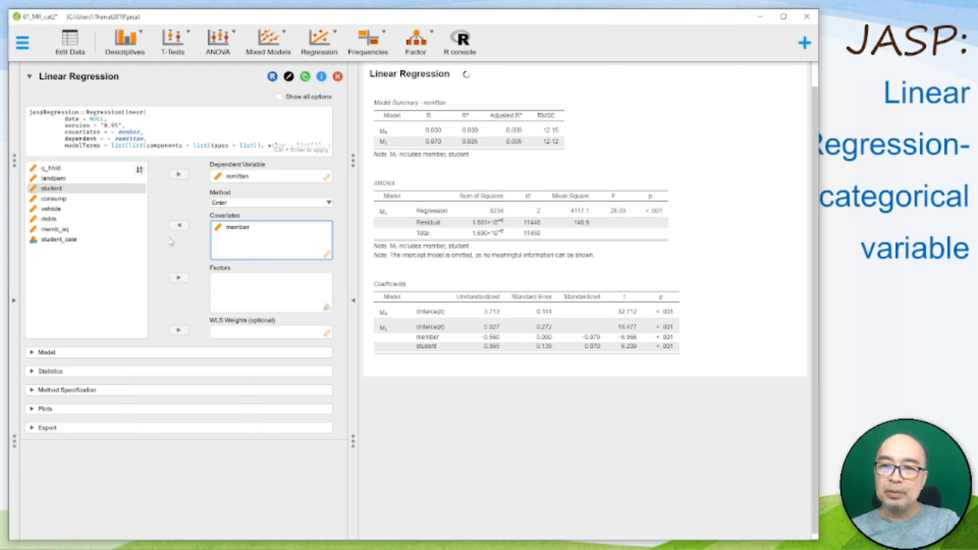
Try student_cate as a factor alongside the covariate member, and remove it from the factors again.
{"action": "left_click", "coordinate": [57, 239]}
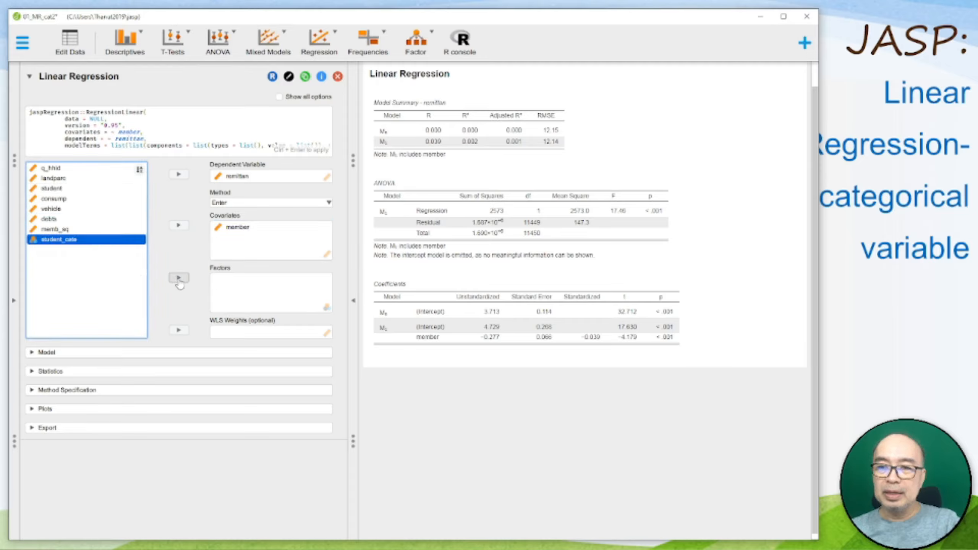
{"action": "left_click", "coordinate": [178, 277]}
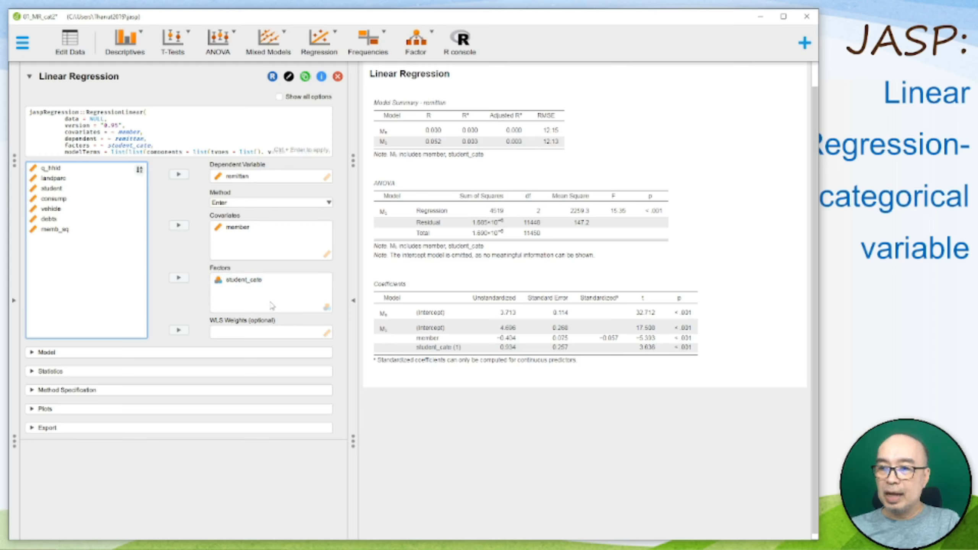
{"action": "left_click", "coordinate": [232, 280]}
{"action": "left_click", "coordinate": [177, 278]}
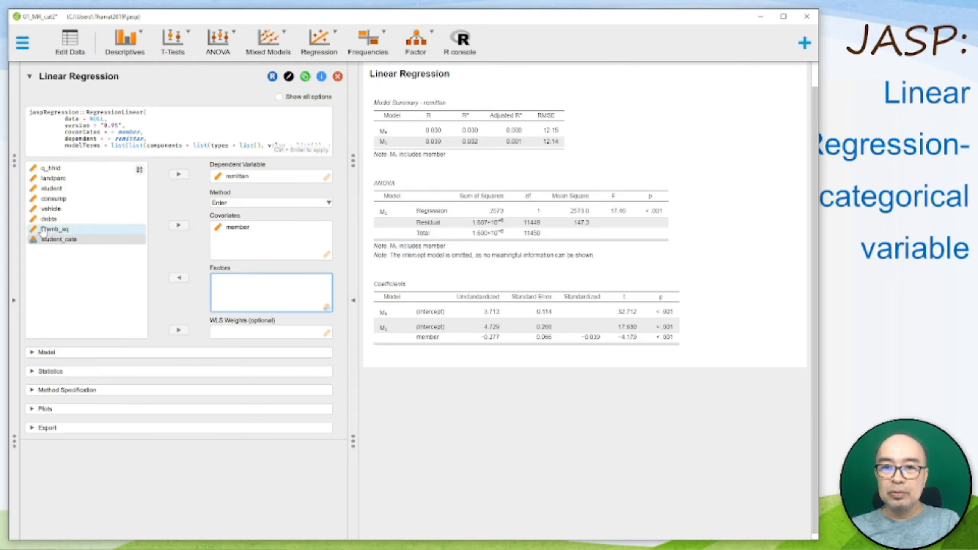
Add the continuous variable student as a second covariate of the regression.
{"action": "left_click", "coordinate": [52, 188]}
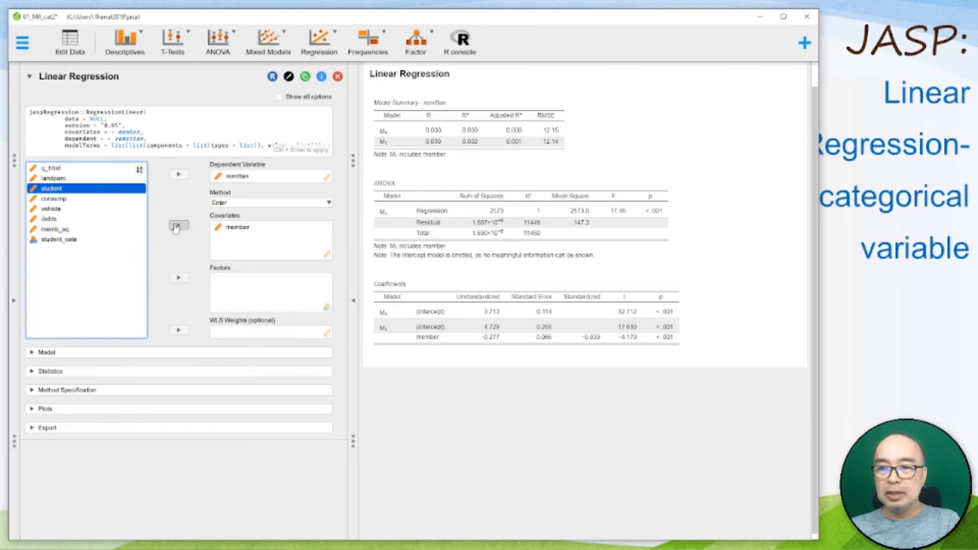
{"action": "left_click", "coordinate": [178, 226]}
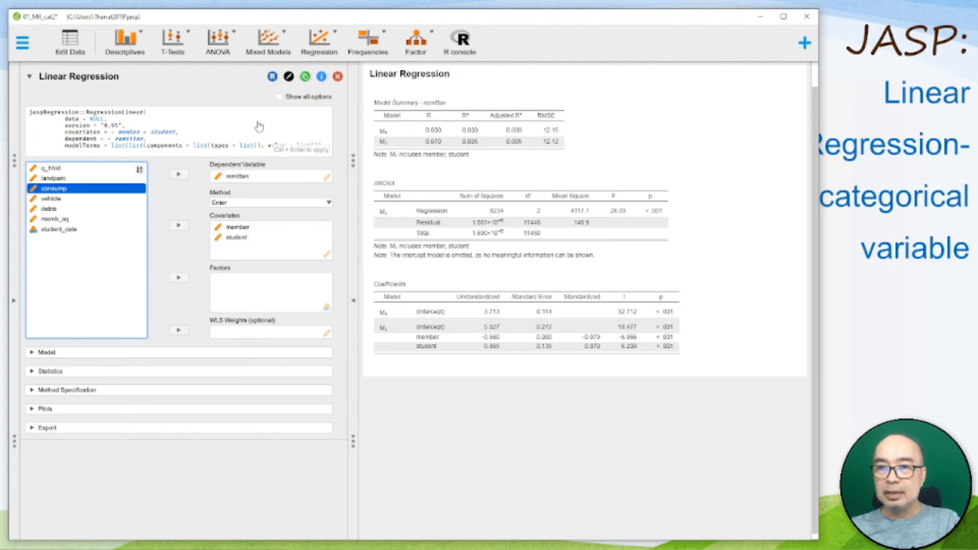
Add a second linear regression with remittan as the dependent variable, member as a covariate and student_cate as a factor.
{"action": "left_click", "coordinate": [338, 36]}
{"action": "left_click", "coordinate": [323, 102]}
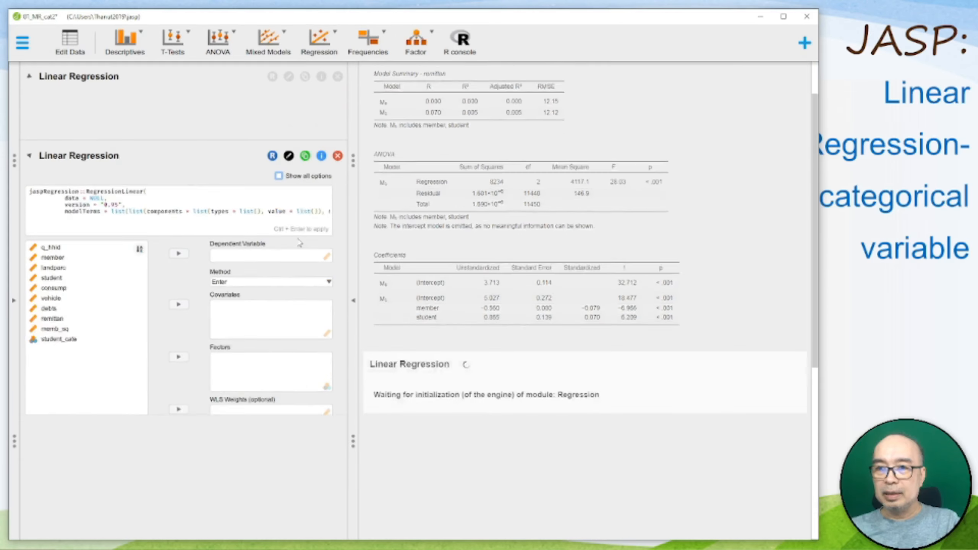
{"action": "left_click", "coordinate": [47, 271]}
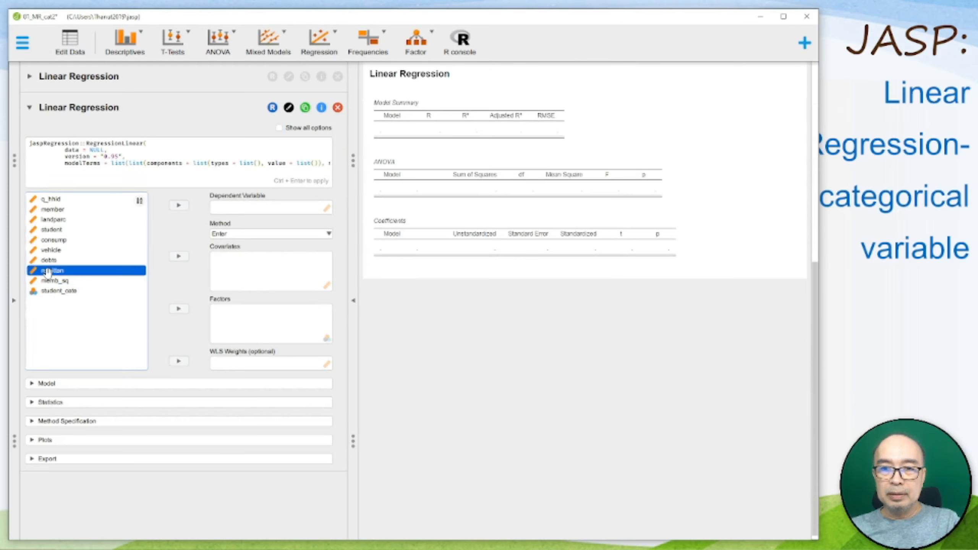
{"action": "left_click", "coordinate": [178, 205]}
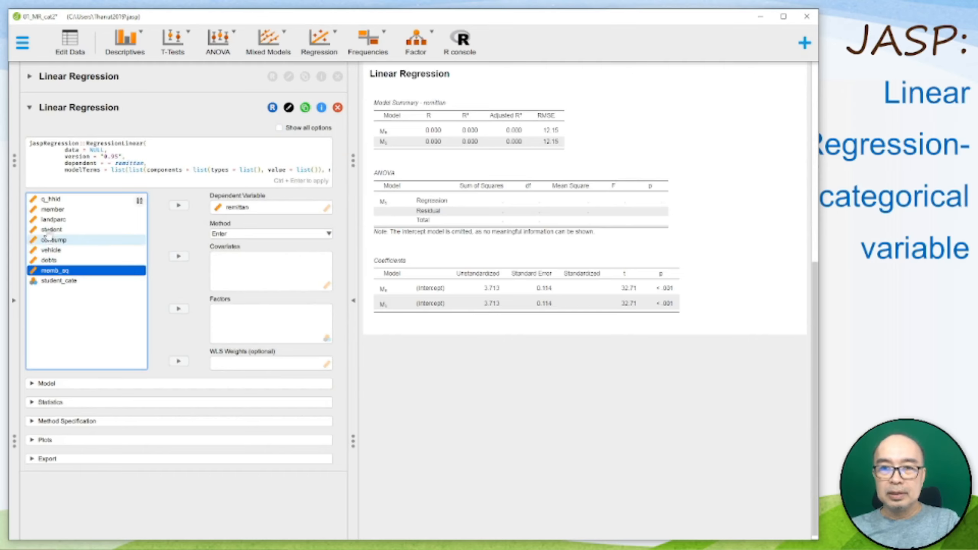
{"action": "left_click", "coordinate": [52, 210]}
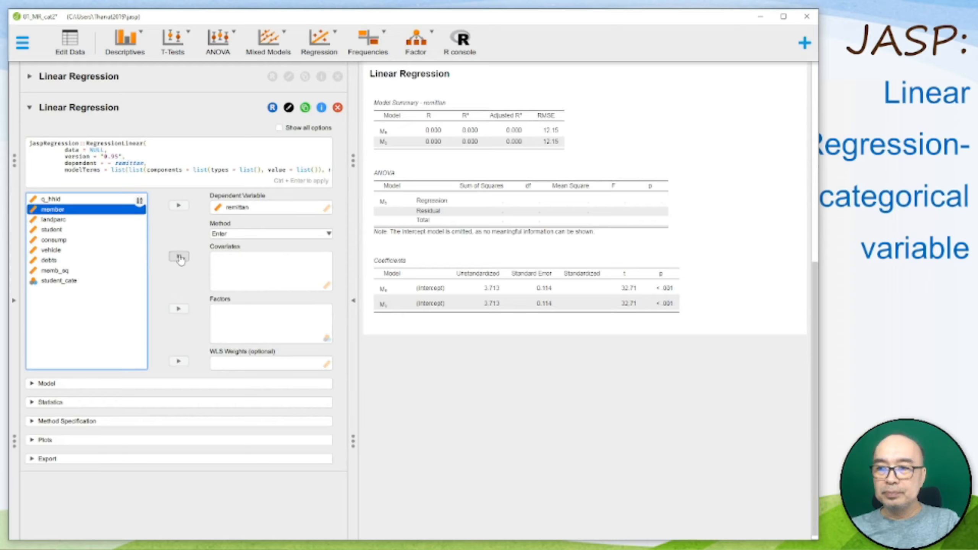
{"action": "left_click", "coordinate": [180, 257]}
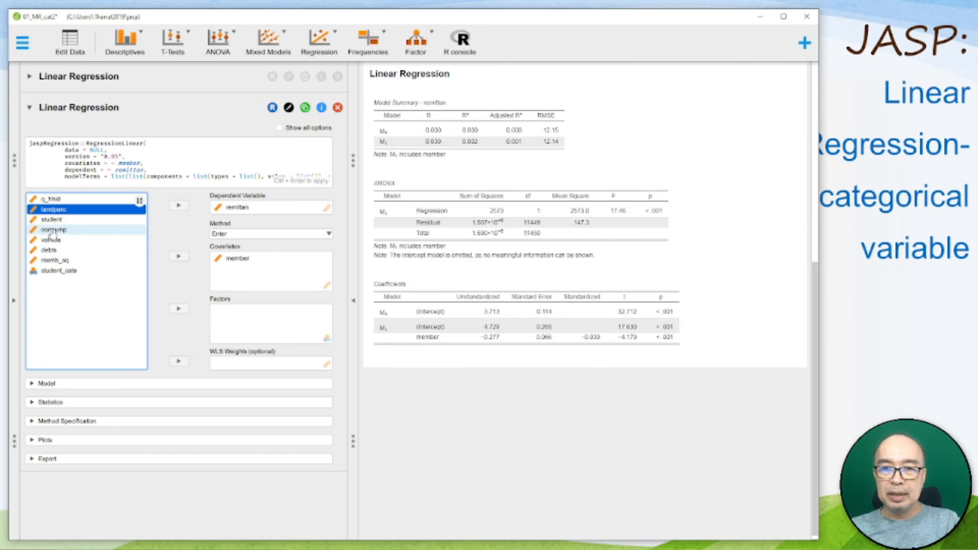
{"action": "left_click", "coordinate": [55, 272]}
{"action": "left_click", "coordinate": [180, 309]}
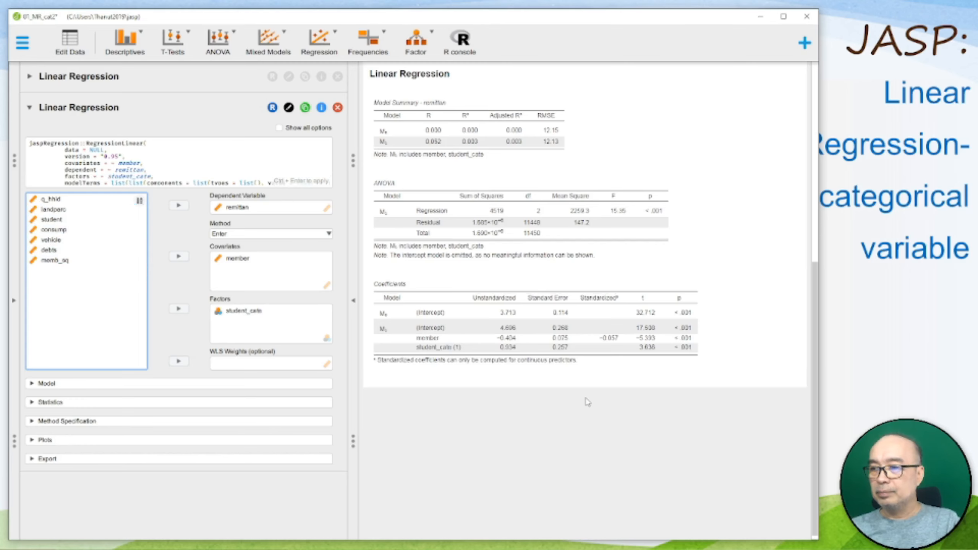
Compare the coefficients of student in the first regression with those of student_cate in the second.
{"action": "scroll", "coordinate": [646, 376], "scroll_direction": "up", "scroll_amount": 2}
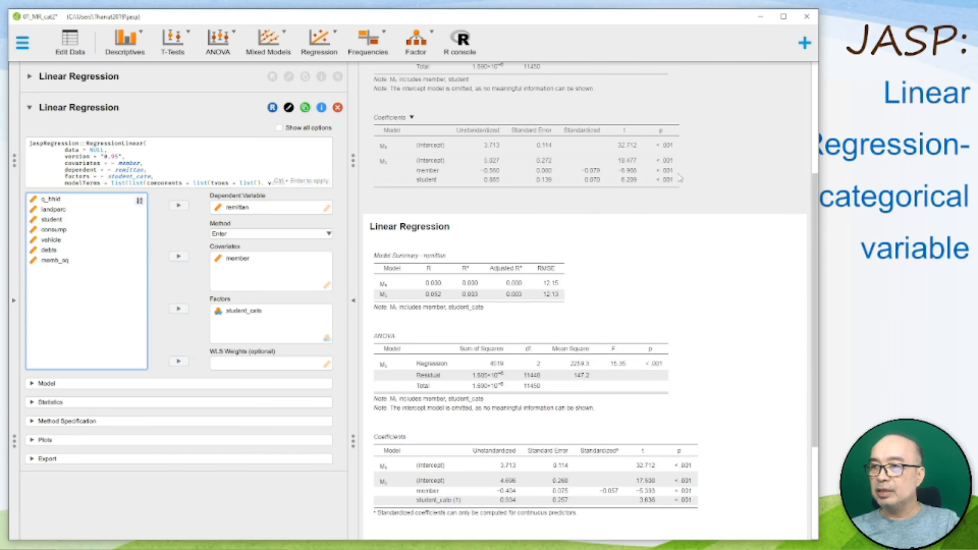
{"action": "scroll", "coordinate": [655, 228], "scroll_direction": "up", "scroll_amount": 3}
{"action": "scroll", "coordinate": [655, 297], "scroll_direction": "down", "scroll_amount": 2}
{"action": "scroll", "coordinate": [656, 296], "scroll_direction": "down", "scroll_amount": 3}
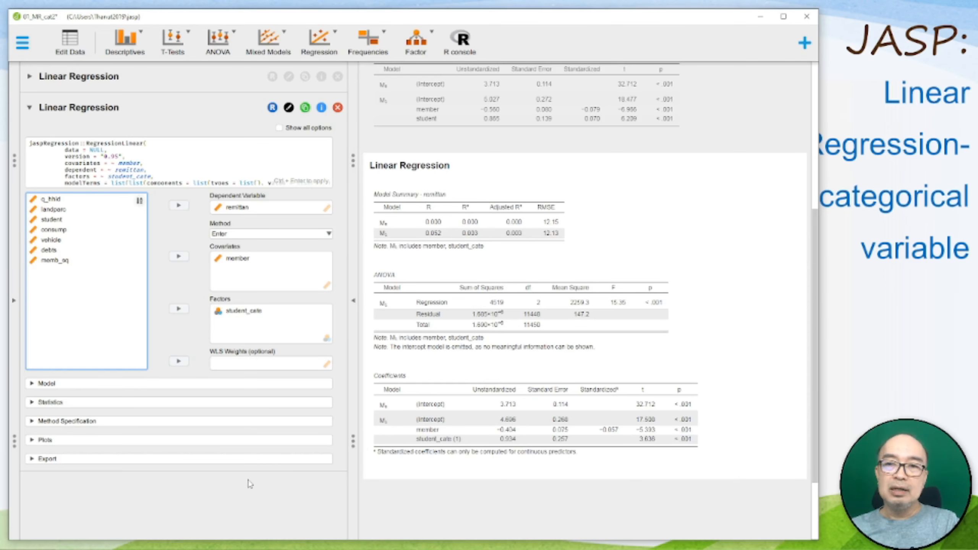
{"action": "left_click", "coordinate": [915, 370]}
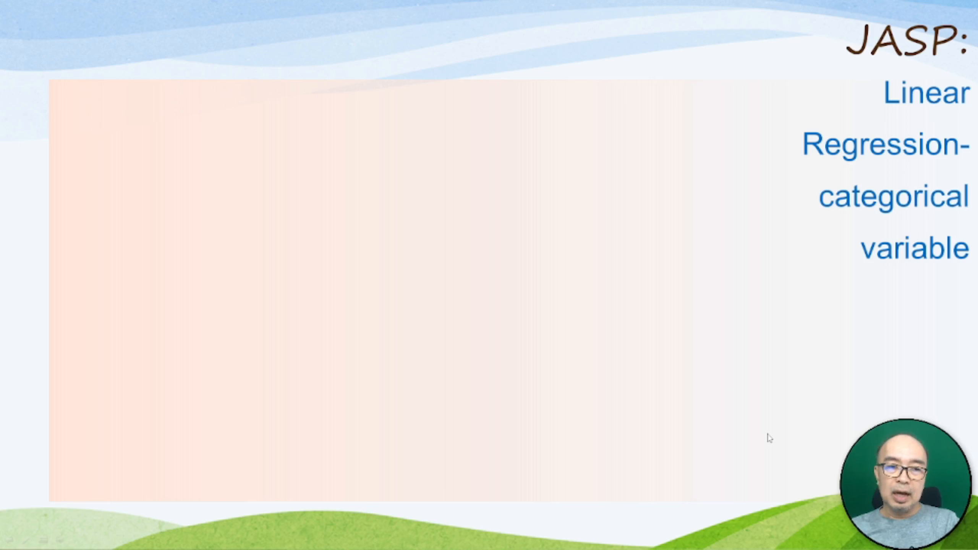
{"action": "left_click", "coordinate": [756, 444]}
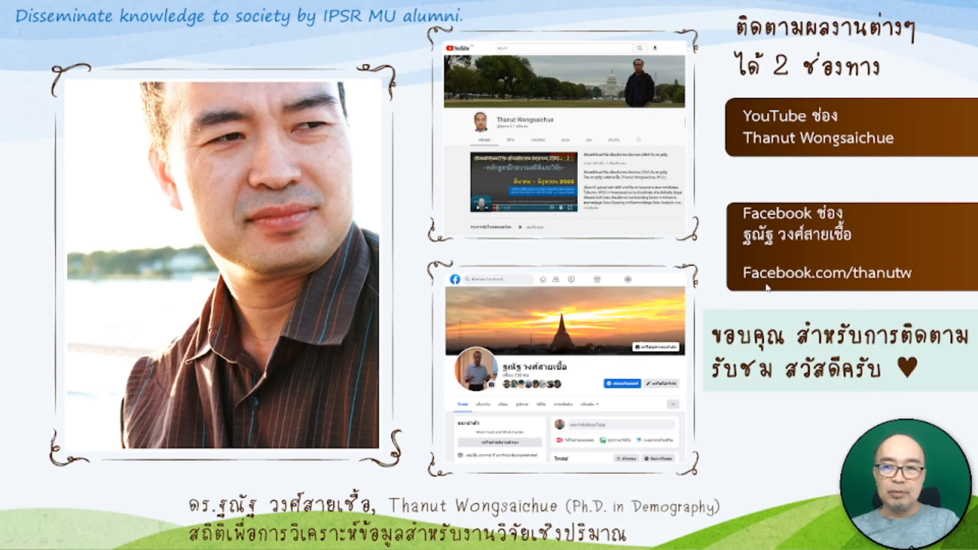
{"action": "left_click", "coordinate": [792, 426]}
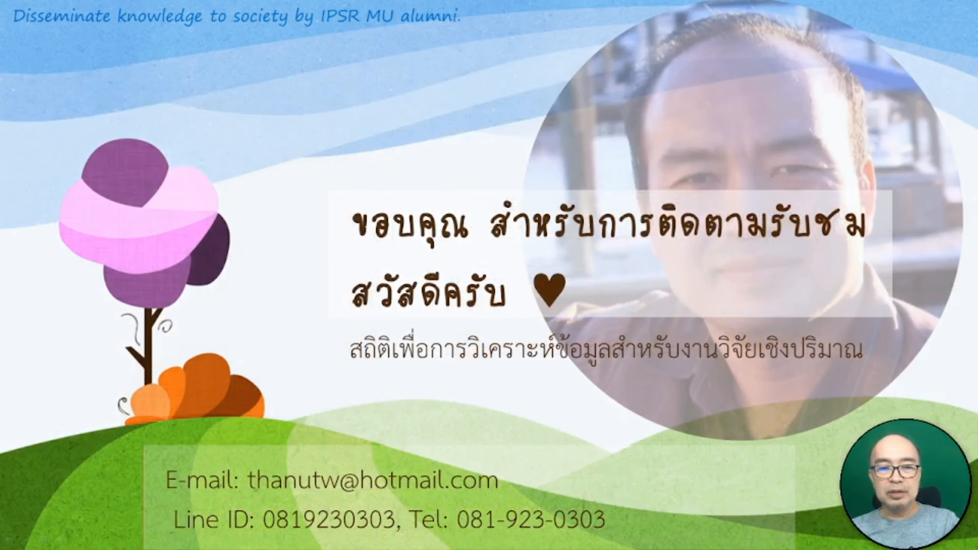